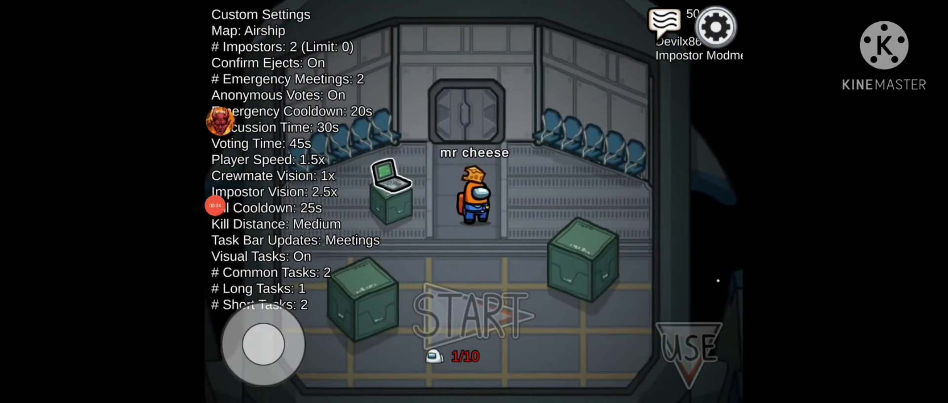
Step: Exit the Airship lobby through the settings menu's Leave Game option
{"action": "left_click", "coordinate": [716, 28]}
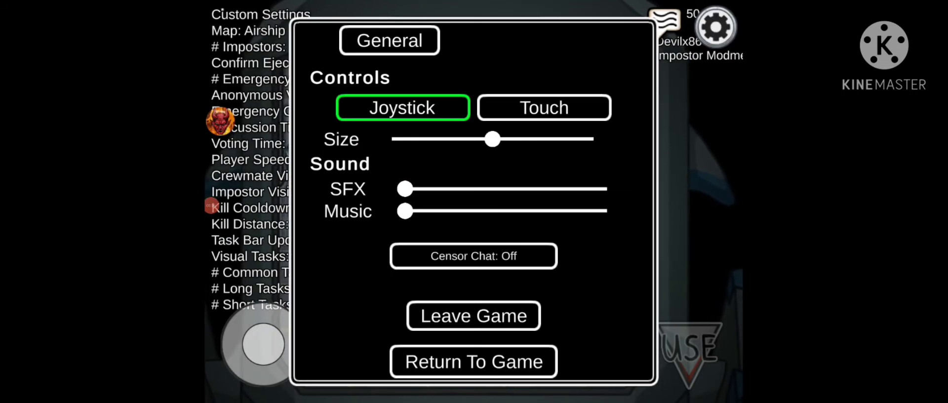
{"action": "left_click", "coordinate": [474, 286]}
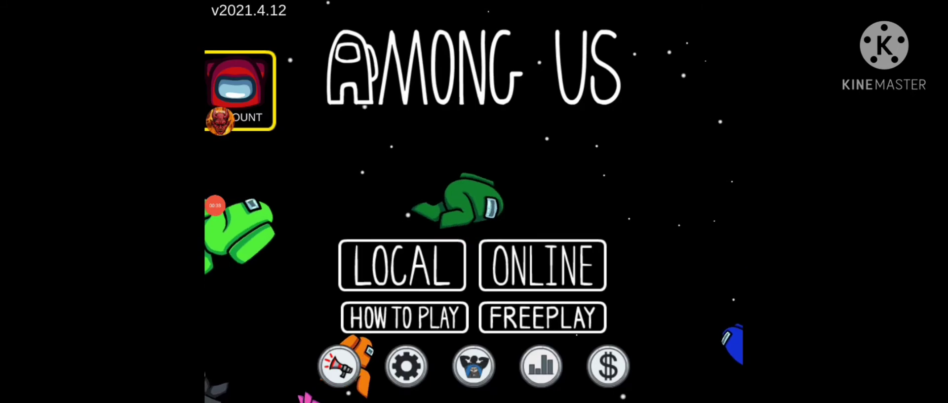
Step: Show the player's account info card from the main menu
{"action": "left_click", "coordinate": [240, 89]}
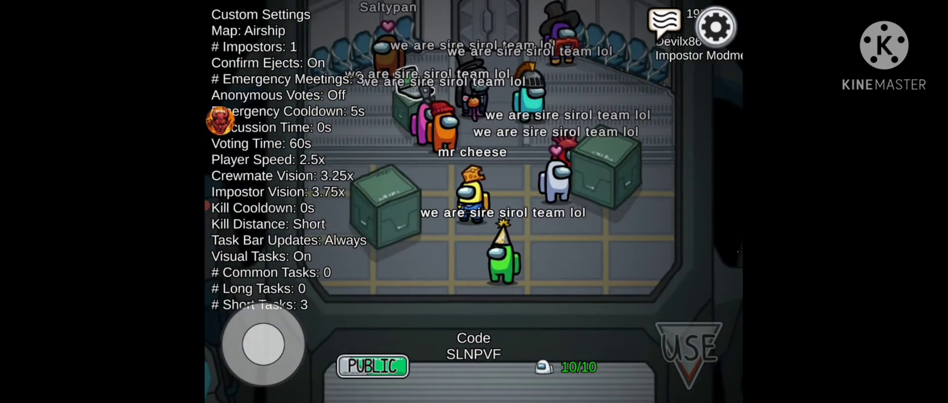
Step: Post 'start' in the lobby chat, walk left, and bring up the mod menu
{"action": "left_click", "coordinate": [716, 27]}
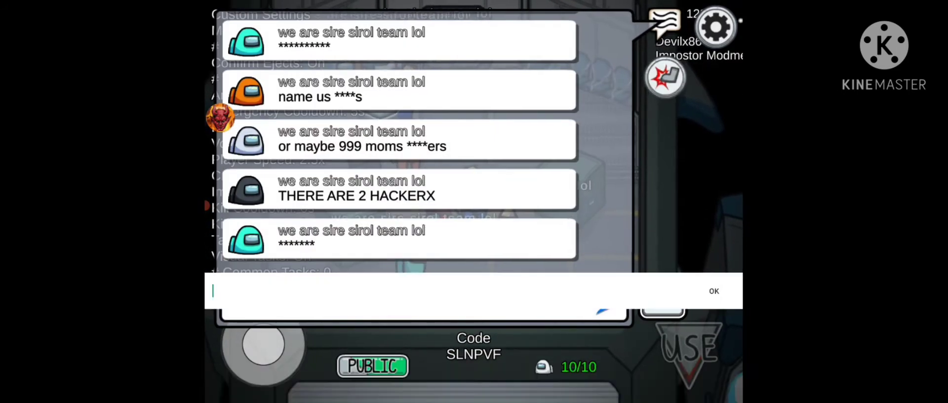
{"action": "type", "text": "start"}
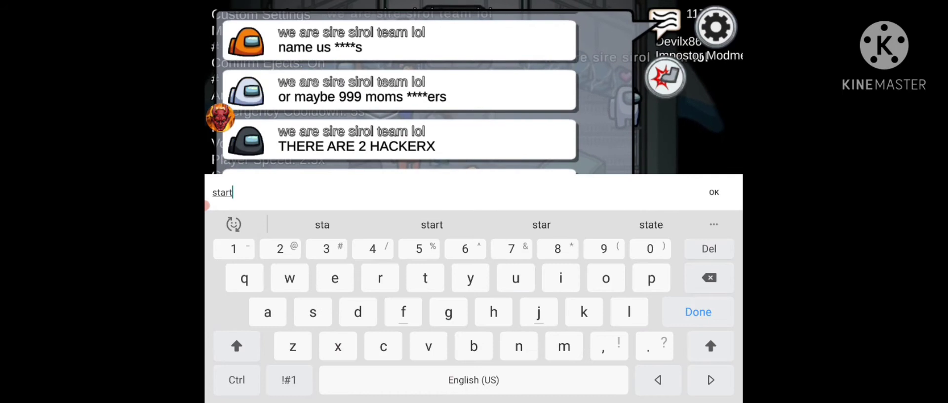
{"action": "key", "text": "Return"}
{"action": "key", "text": "Return"}
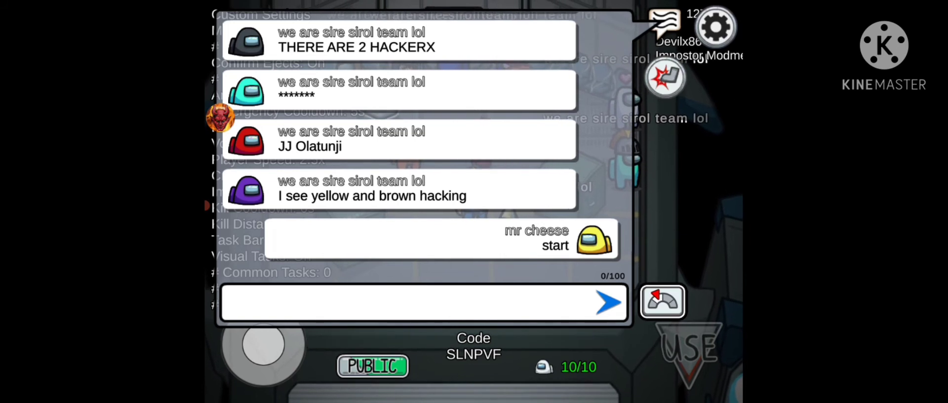
{"action": "left_click", "coordinate": [665, 21]}
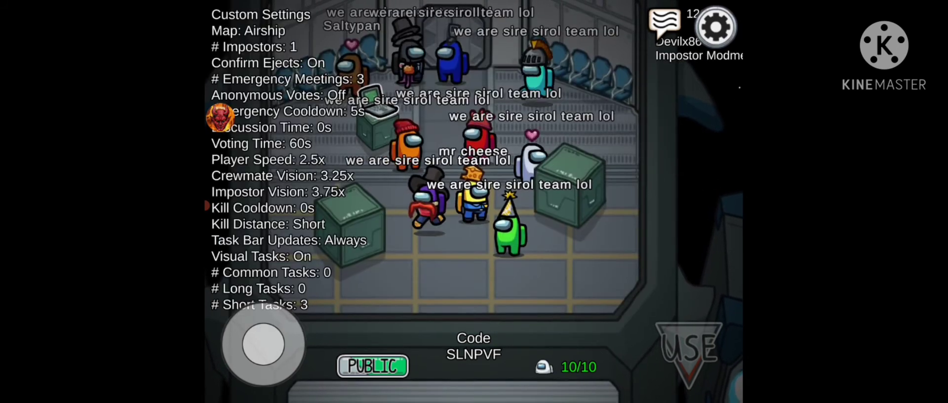
{"action": "left_click_drag", "start_coordinate": [264, 343], "coordinate": [230, 343]}
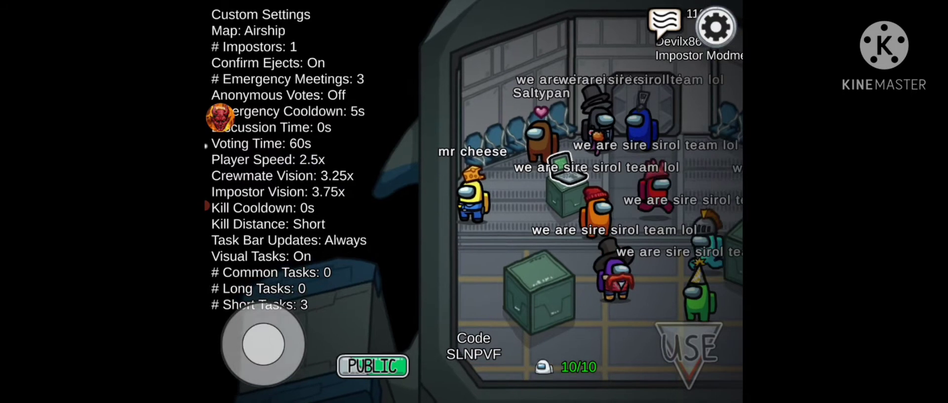
{"action": "left_click", "coordinate": [220, 115]}
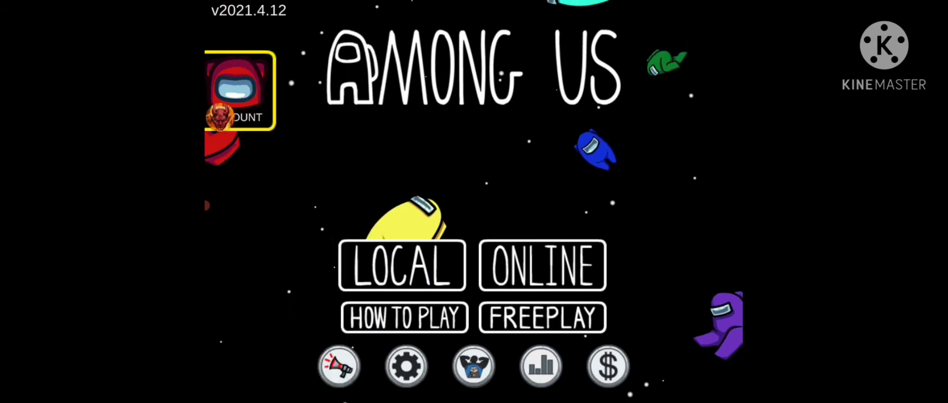
Step: Dismiss the mod menu, then check the new lobby's chat while walking right
{"action": "left_click", "coordinate": [542, 265]}
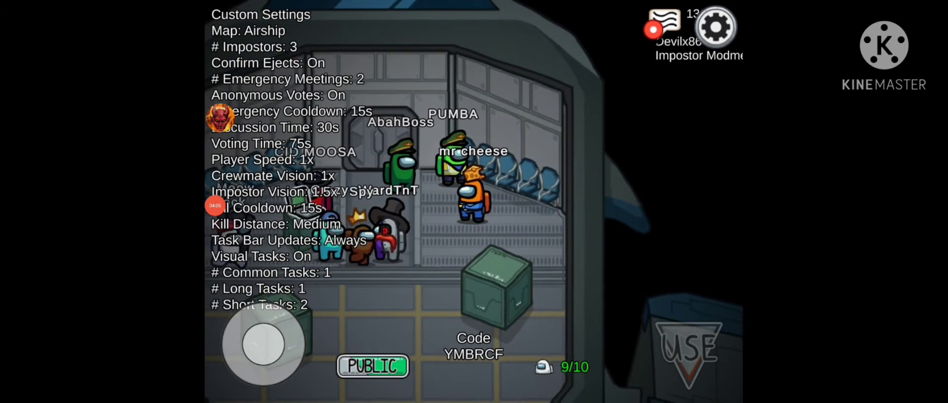
{"action": "left_click", "coordinate": [664, 20]}
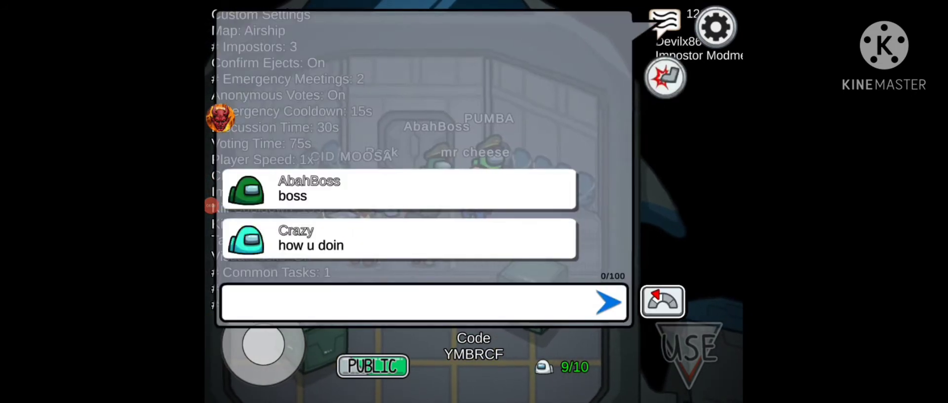
{"action": "key", "text": "Escape"}
{"action": "mouse_move", "coordinate": [263, 345]}
{"action": "left_mouse_down"}
{"action": "mouse_move", "coordinate": [283, 353]}
{"action": "mouse_move", "coordinate": [252, 330]}
{"action": "left_mouse_up"}
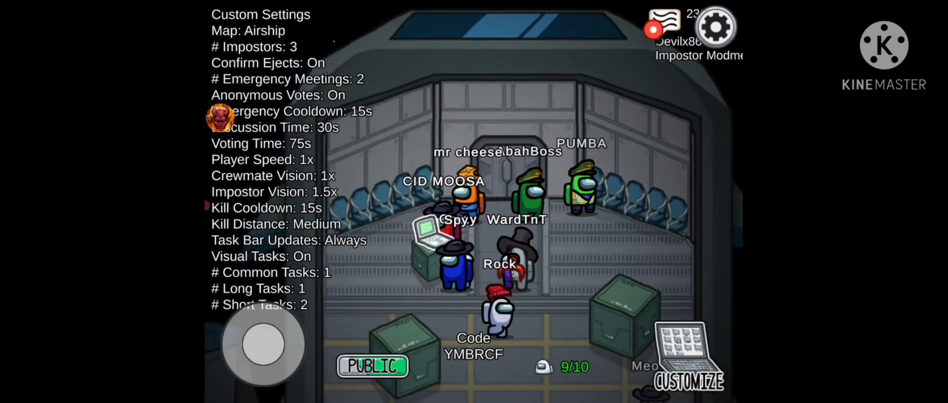
{"action": "left_click", "coordinate": [665, 22]}
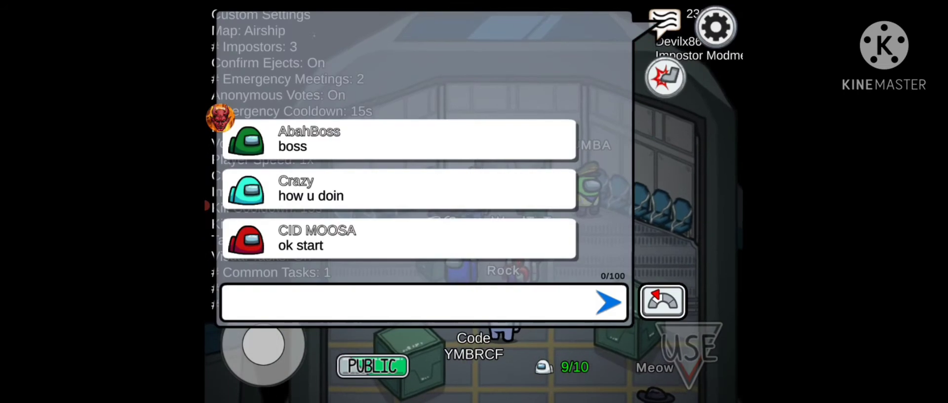
{"action": "left_click", "coordinate": [663, 301]}
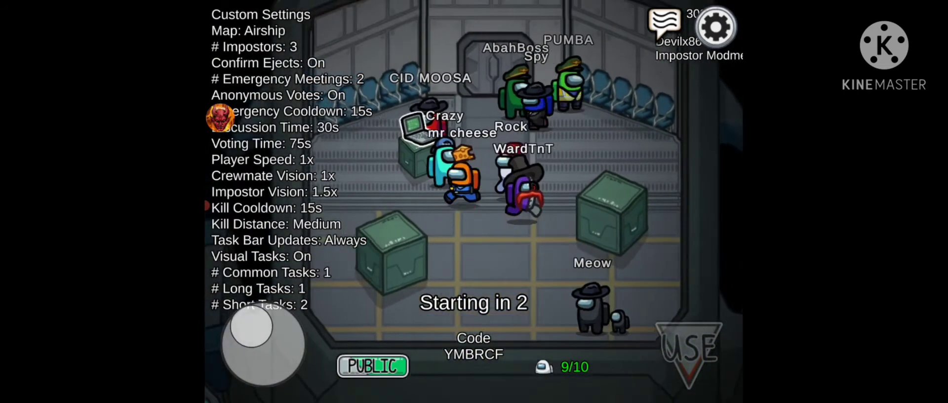
Step: Walk upward and turn off the mod's Color Cycler and Pet Cycler
{"action": "left_click_drag", "start_coordinate": [280, 357], "coordinate": [275, 337]}
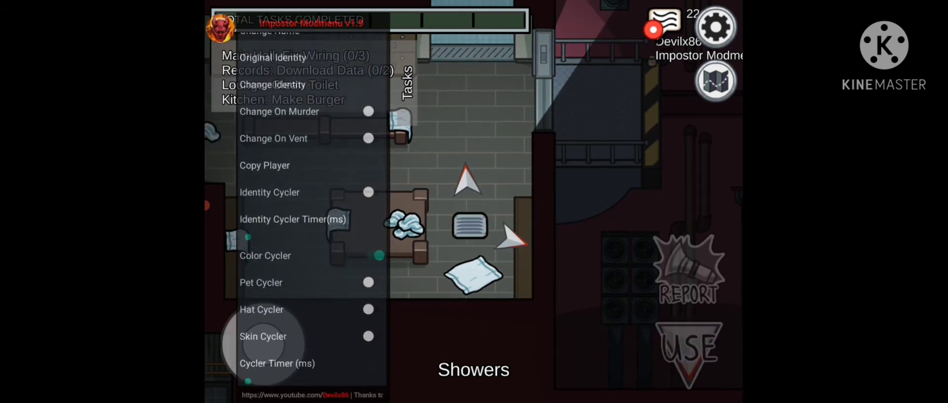
{"action": "left_click", "coordinate": [374, 256]}
{"action": "left_click", "coordinate": [374, 282]}
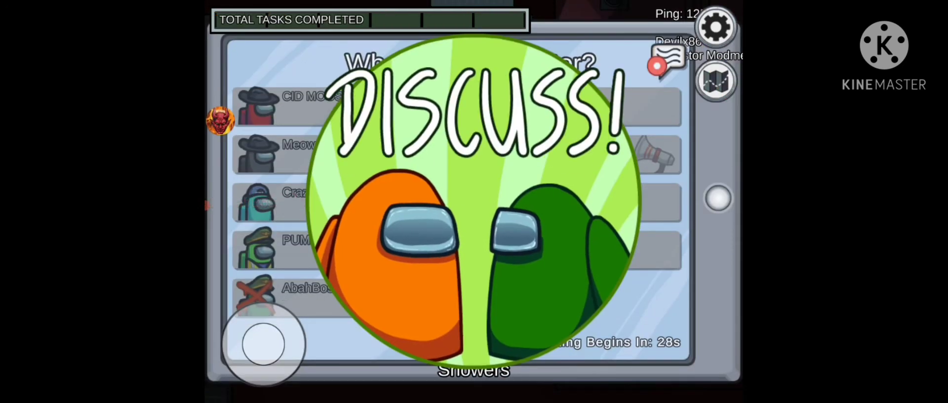
Step: Open the meeting chat and reveal the mod's list of player roles
{"action": "left_click", "coordinate": [666, 61]}
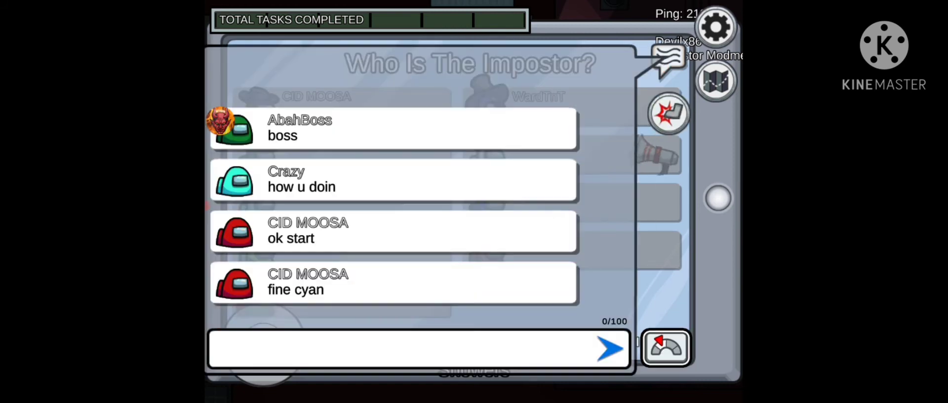
{"action": "left_click", "coordinate": [400, 349]}
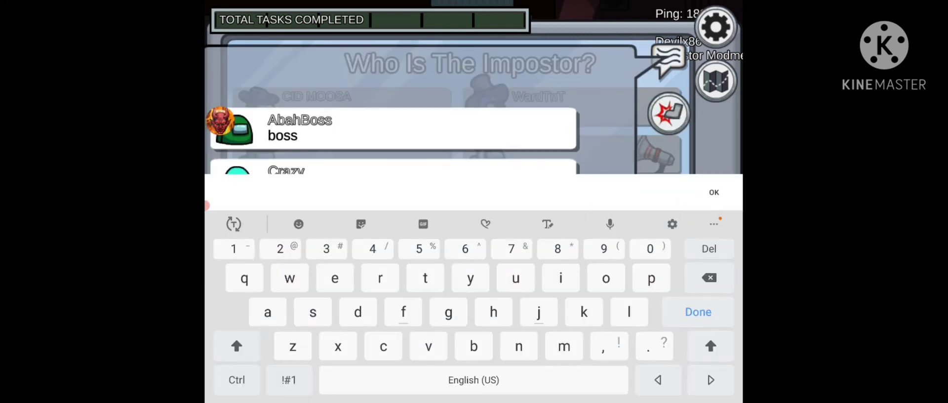
{"action": "left_click", "coordinate": [698, 312]}
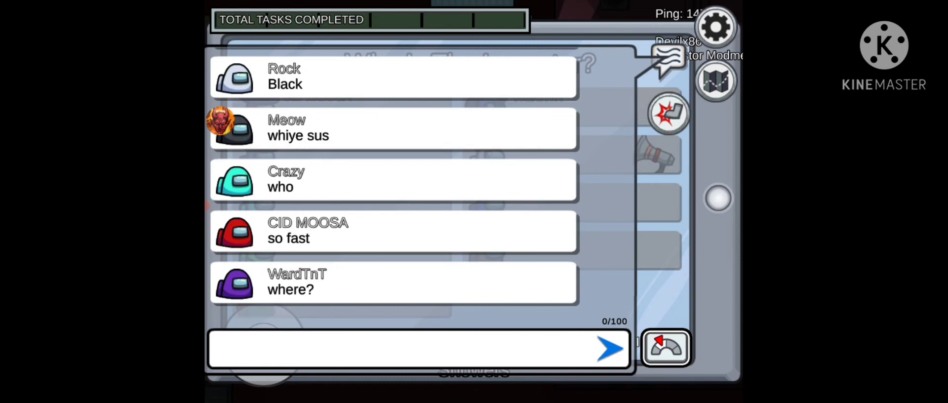
{"action": "left_click", "coordinate": [221, 123]}
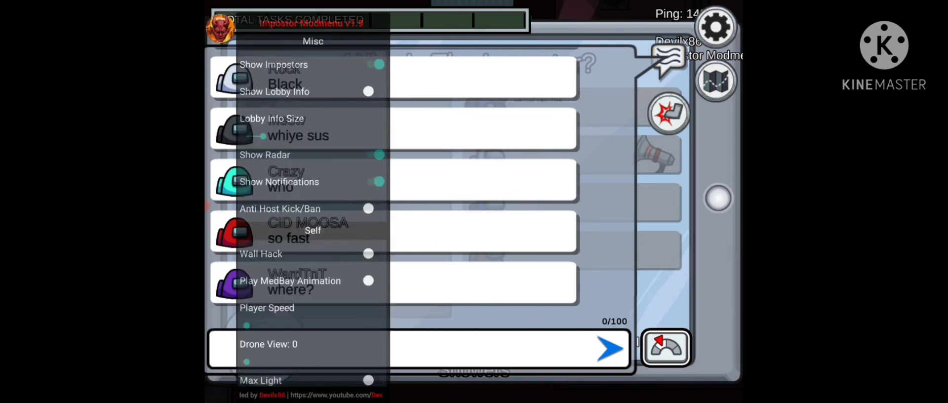
{"action": "left_click", "coordinate": [274, 92]}
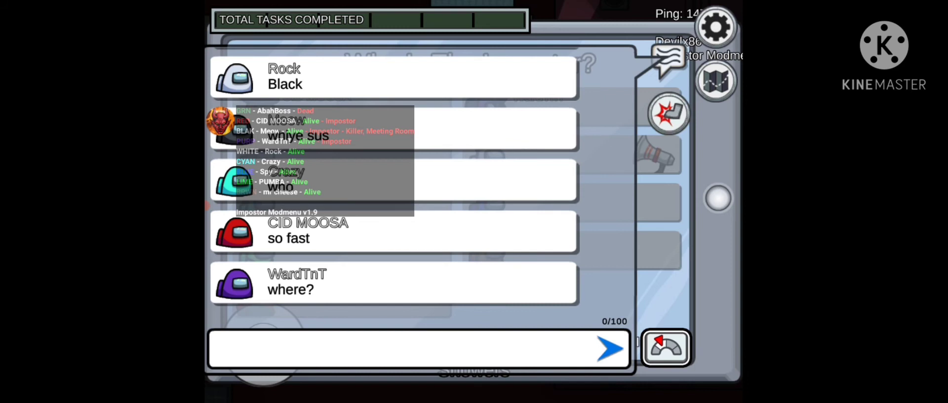
{"action": "left_click", "coordinate": [220, 123]}
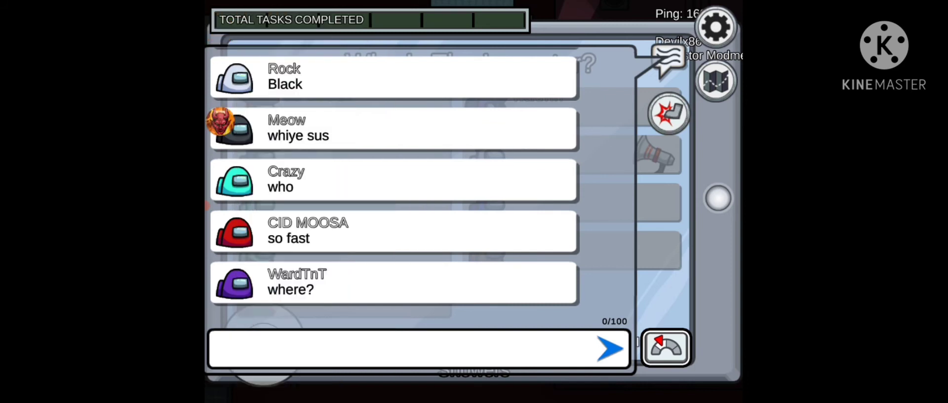
Step: Post 'black was in meeting room' and raise sound effects volume to maximum
{"action": "left_click", "coordinate": [400, 348]}
{"action": "type", "text": "black"}
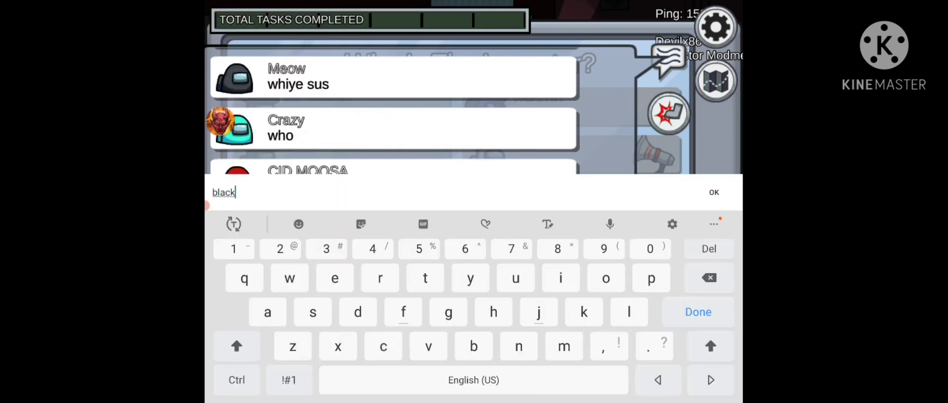
{"action": "type", "text": " was in meeting room"}
{"action": "key", "text": "Return"}
{"action": "left_click", "coordinate": [610, 349]}
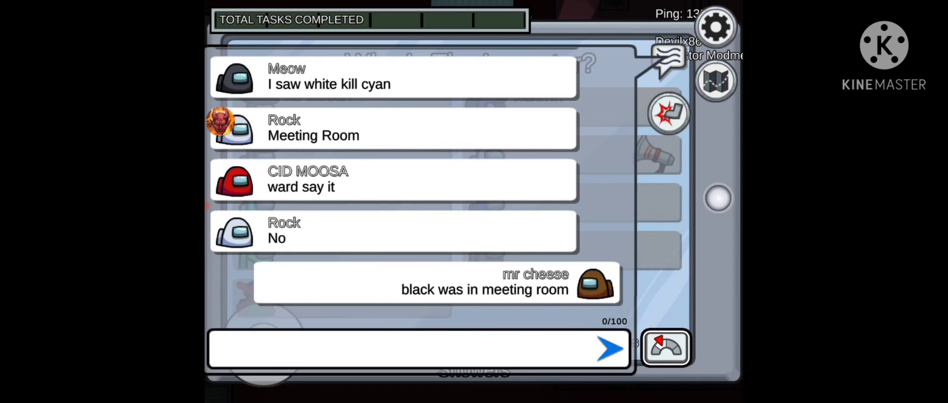
{"action": "left_click", "coordinate": [716, 27]}
{"action": "left_click_drag", "start_coordinate": [405, 188], "coordinate": [607, 188]}
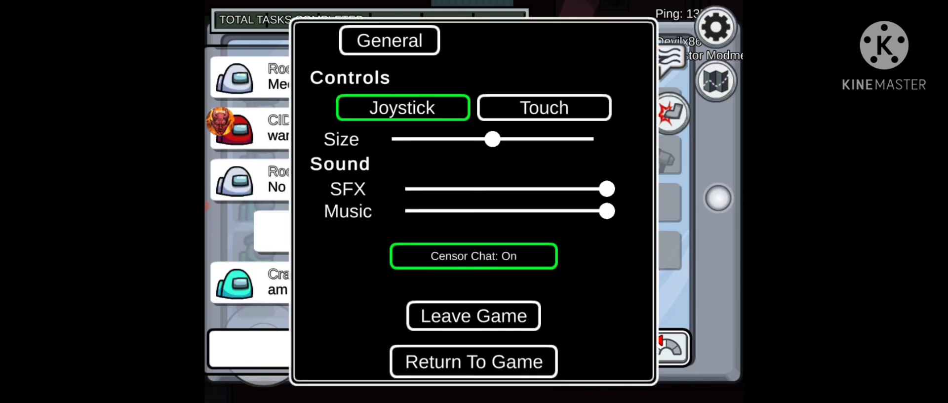
{"action": "left_click", "coordinate": [475, 362]}
{"action": "left_click", "coordinate": [667, 61]}
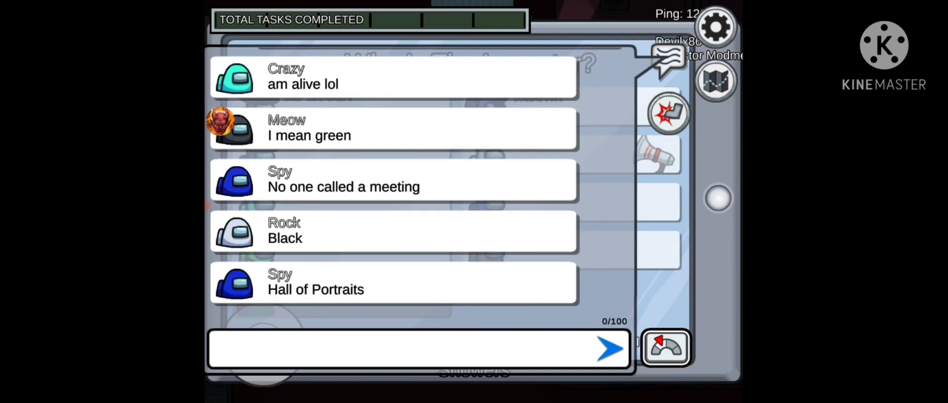
{"action": "left_click", "coordinate": [667, 61]}
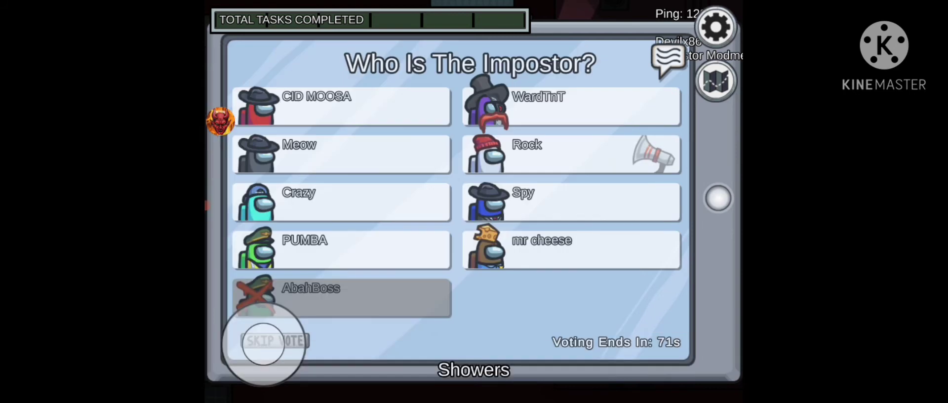
Step: Cast and confirm a vote against the black crewmate
{"action": "left_click", "coordinate": [667, 58]}
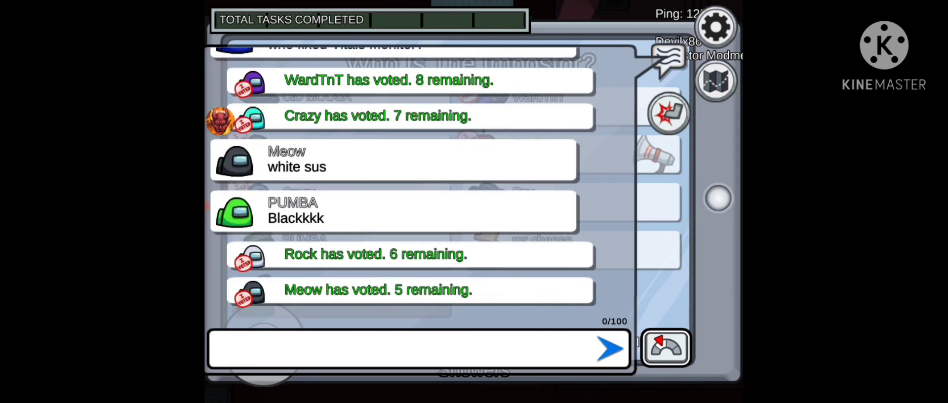
{"action": "left_click", "coordinate": [666, 348]}
{"action": "left_click", "coordinate": [340, 154]}
{"action": "left_click", "coordinate": [430, 155]}
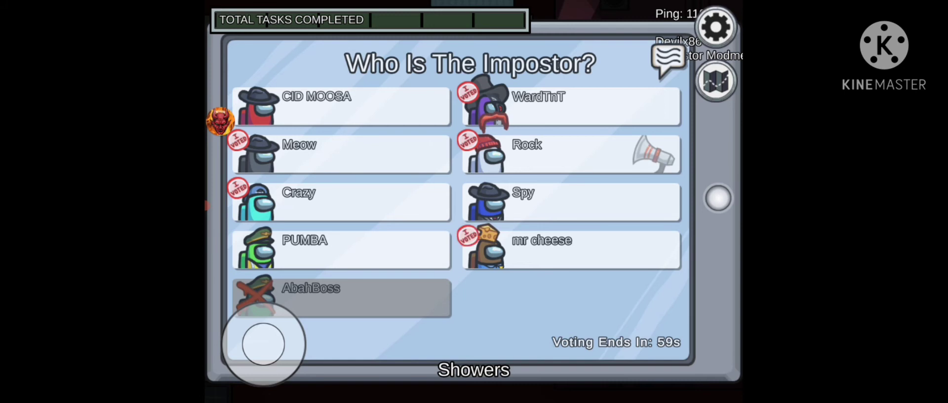
Step: Send 'vote black' in the meeting chat after correcting a misspelled word
{"action": "left_click", "coordinate": [669, 59]}
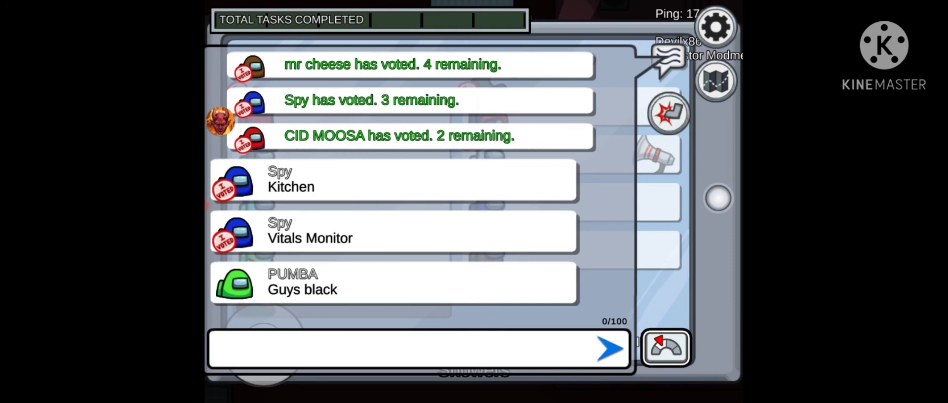
{"action": "left_click", "coordinate": [668, 55]}
{"action": "left_click", "coordinate": [668, 56]}
{"action": "left_click", "coordinate": [400, 349]}
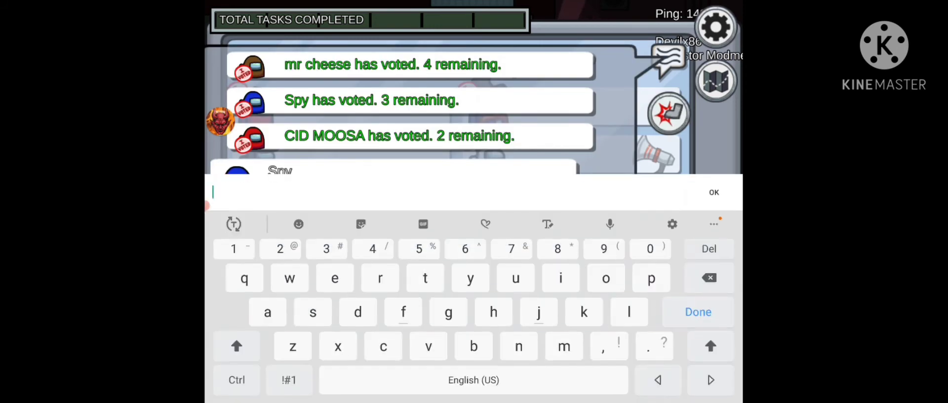
{"action": "type", "text": "vote "}
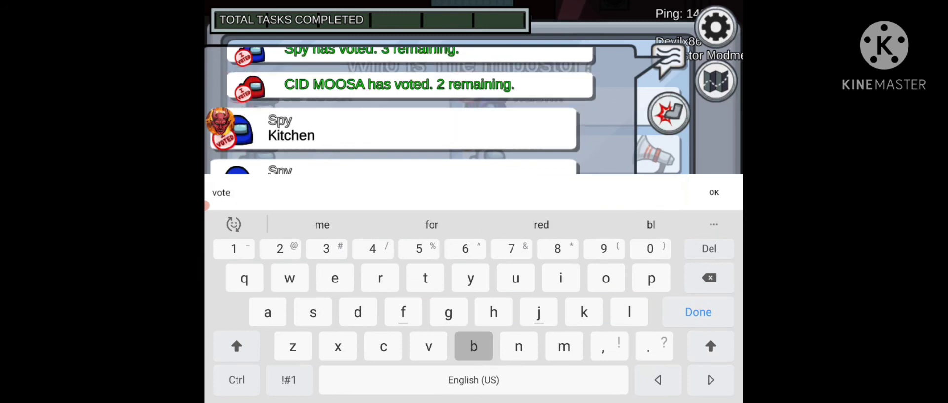
{"action": "type", "text": "b.ack"}
{"action": "left_click", "coordinate": [658, 379]}
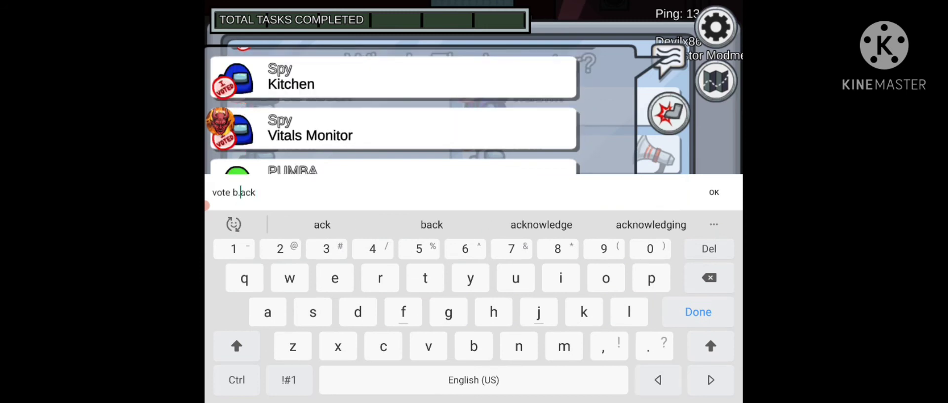
{"action": "left_click", "coordinate": [709, 278]}
{"action": "type", "text": "l"}
{"action": "left_click", "coordinate": [698, 312]}
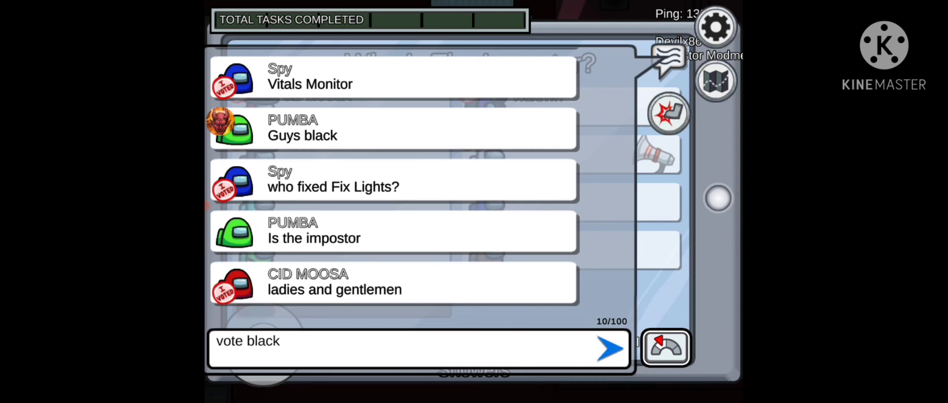
{"action": "left_click", "coordinate": [610, 349]}
{"action": "left_click", "coordinate": [670, 57]}
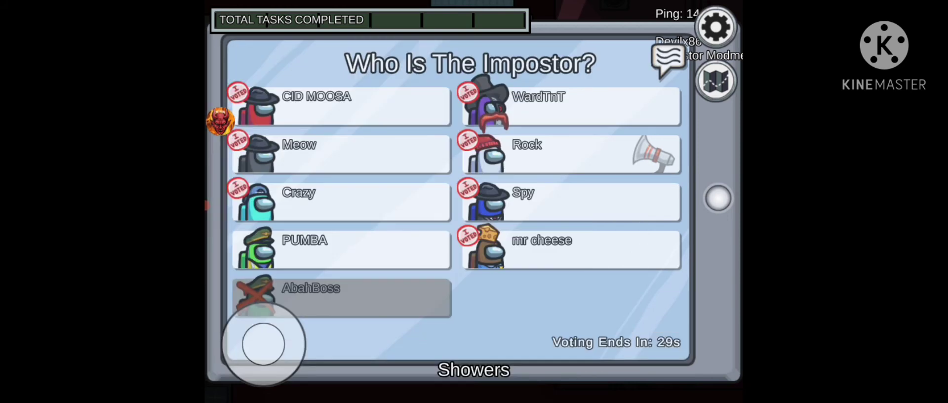
Step: Alternate between the meeting chat and the voting board to follow replies
{"action": "left_click", "coordinate": [669, 57]}
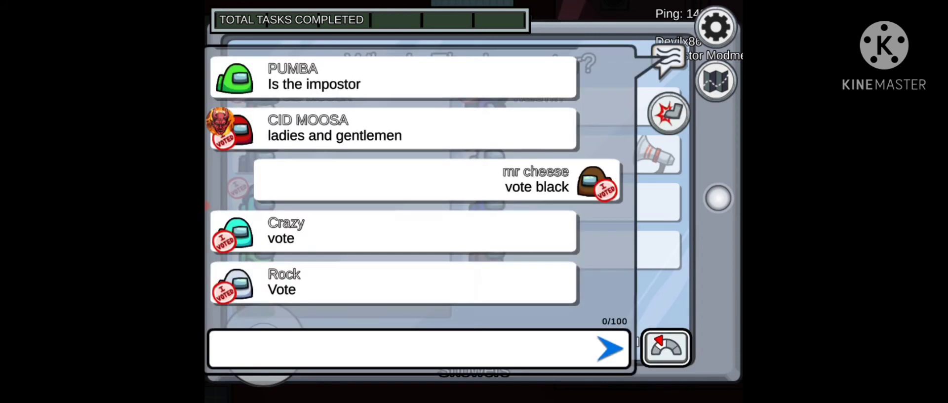
{"action": "left_click", "coordinate": [670, 58]}
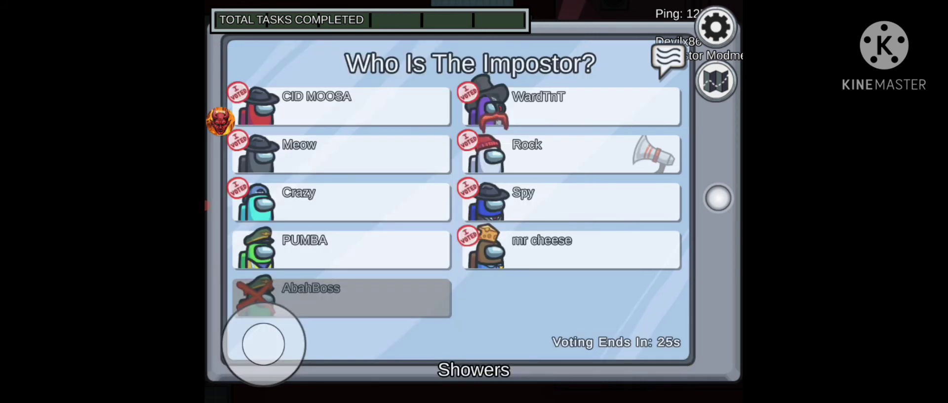
{"action": "left_click", "coordinate": [669, 57]}
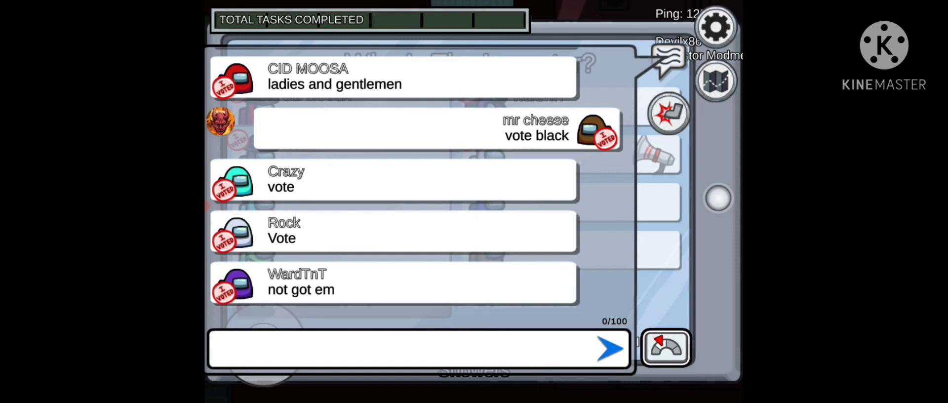
{"action": "left_click", "coordinate": [669, 57]}
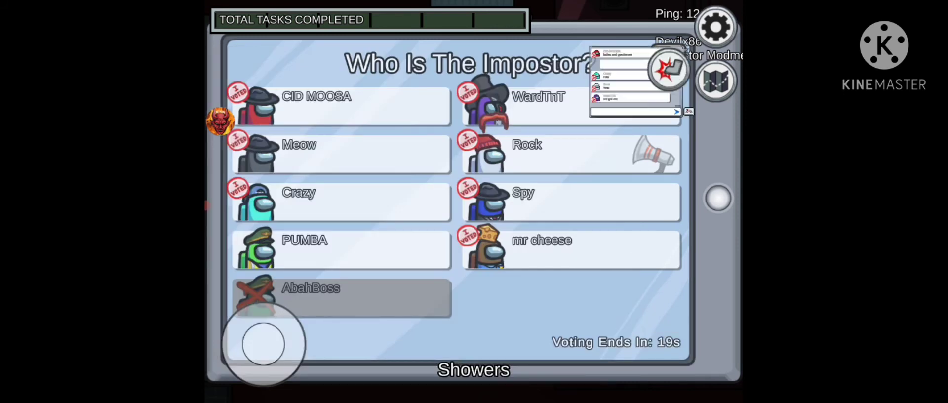
{"action": "left_click", "coordinate": [669, 56]}
{"action": "left_click", "coordinate": [670, 57]}
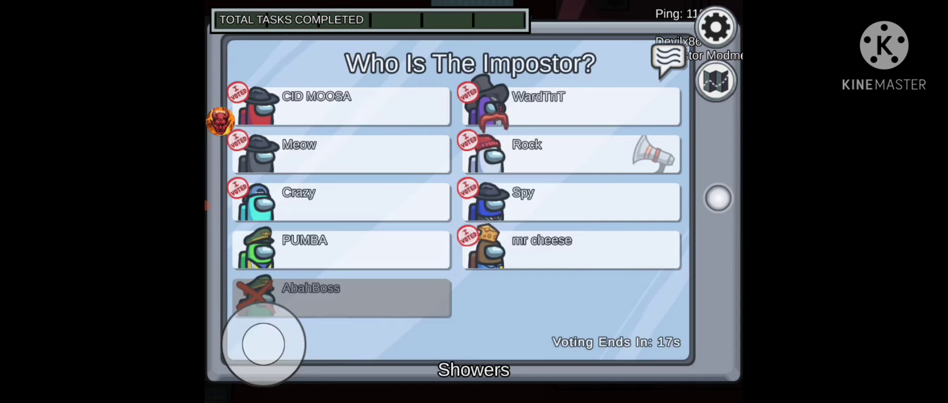
{"action": "left_click", "coordinate": [669, 57]}
{"action": "left_click", "coordinate": [669, 58]}
{"action": "left_click", "coordinate": [669, 58]}
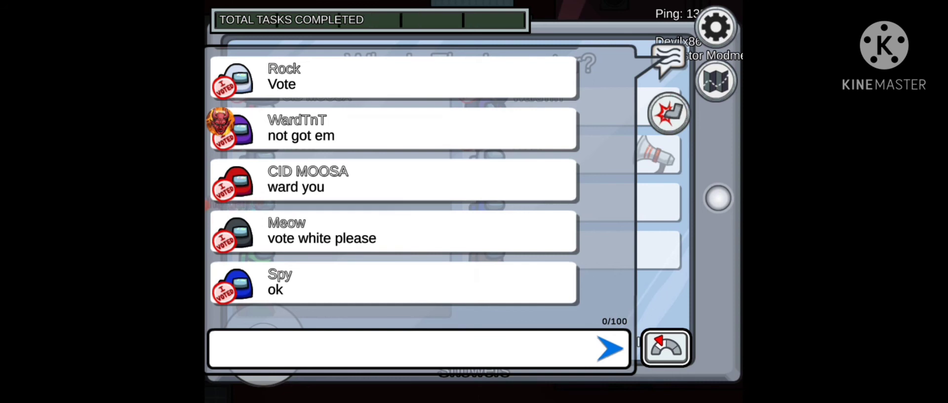
{"action": "left_click", "coordinate": [669, 58]}
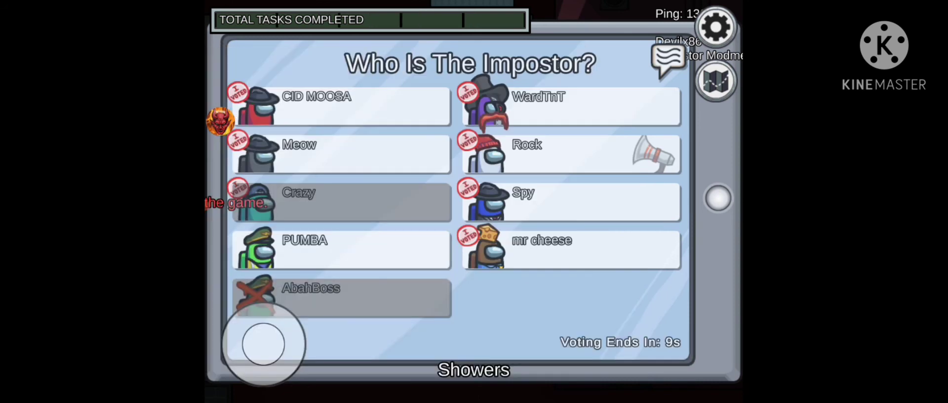
{"action": "left_click", "coordinate": [669, 57]}
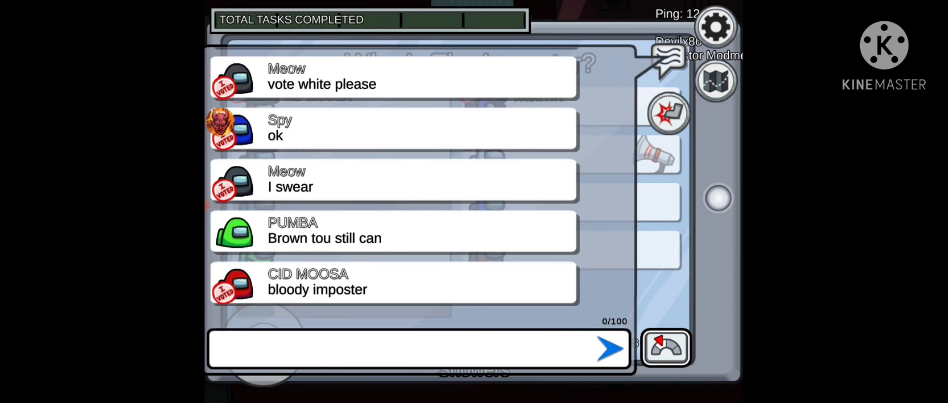
{"action": "scroll", "coordinate": [311, 208], "scroll_direction": "down", "scroll_amount": 1}
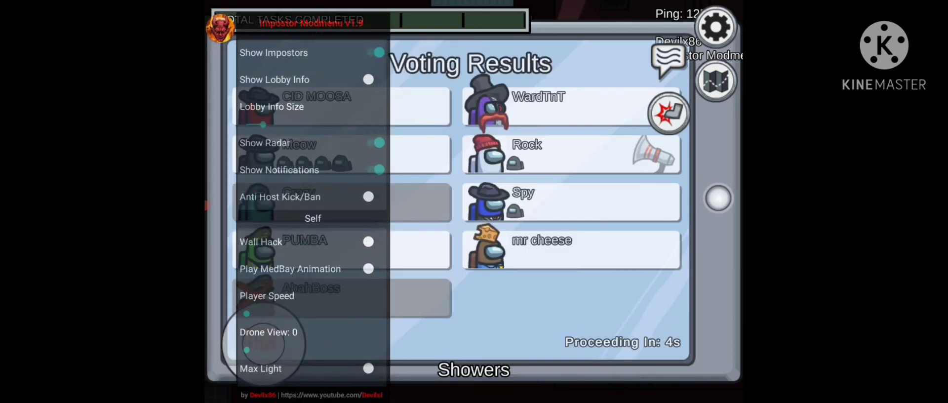
Step: Close the Impostor Modmenu overlay after the voting results
{"action": "left_click", "coordinate": [221, 28]}
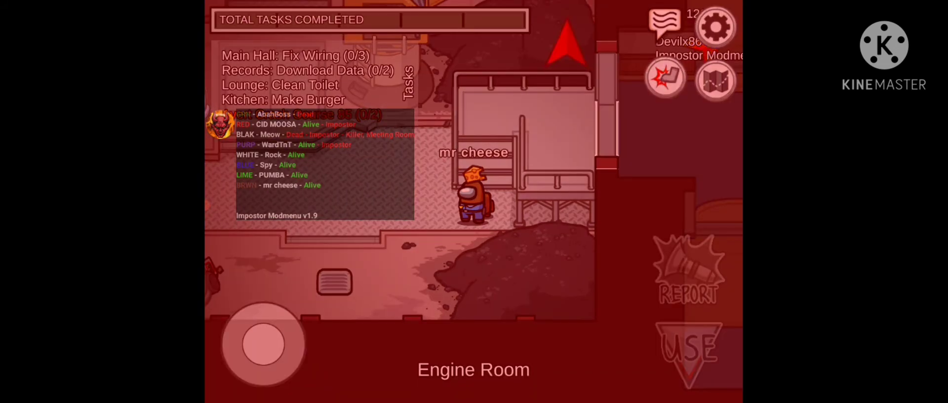
Step: Open and close the mod menu while waiting for the match to end
{"action": "left_click", "coordinate": [220, 124]}
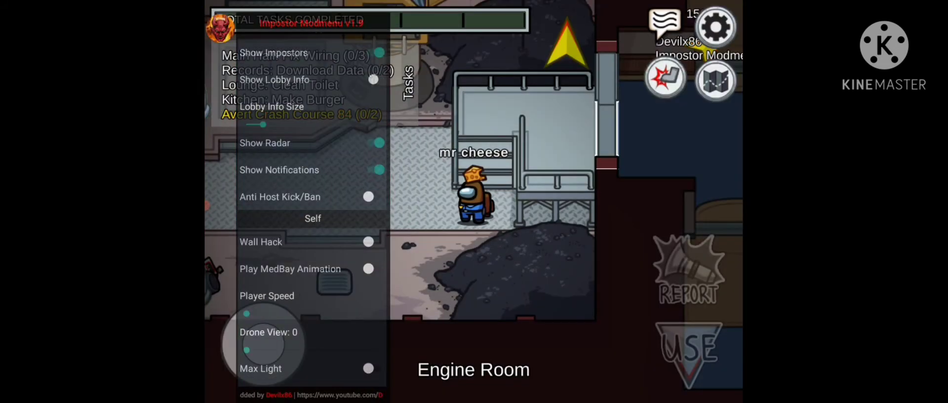
{"action": "left_click", "coordinate": [219, 27]}
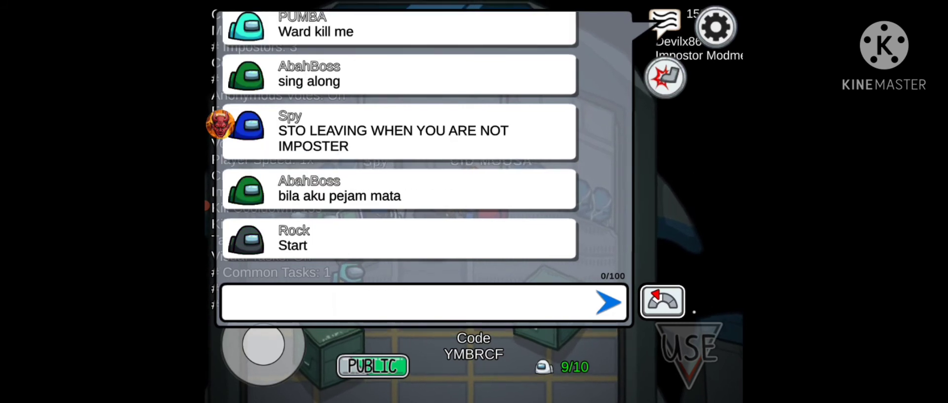
Step: Write and send a first message in the lobby chat
{"action": "left_click", "coordinate": [415, 303]}
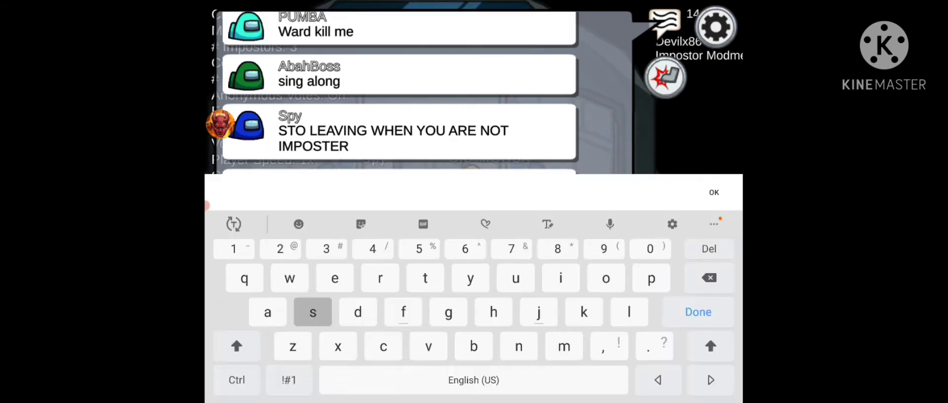
{"action": "type", "text": "someone dayi"}
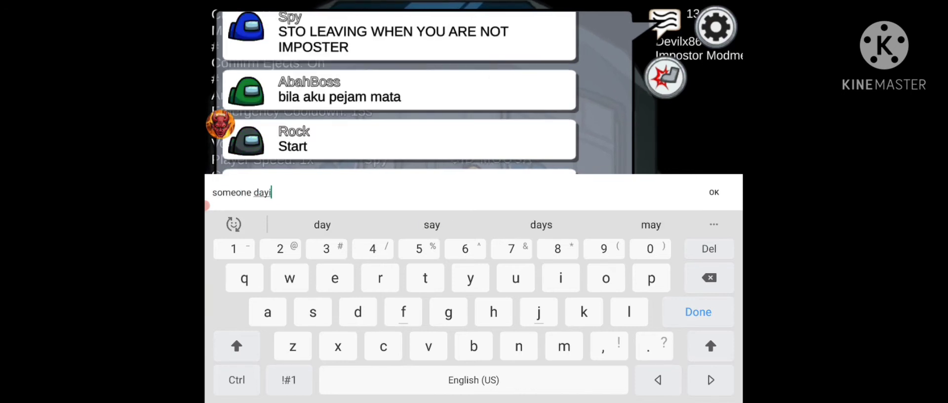
{"action": "type", "text": "at"}
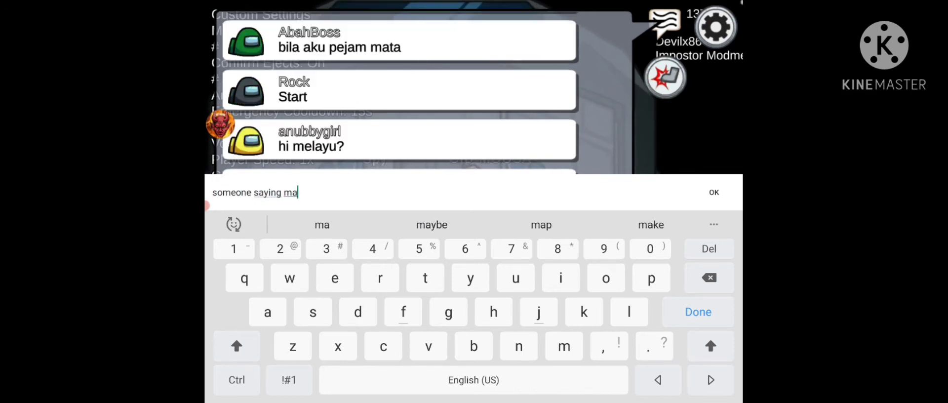
{"action": "left_click", "coordinate": [715, 192]}
{"action": "left_click", "coordinate": [609, 302]}
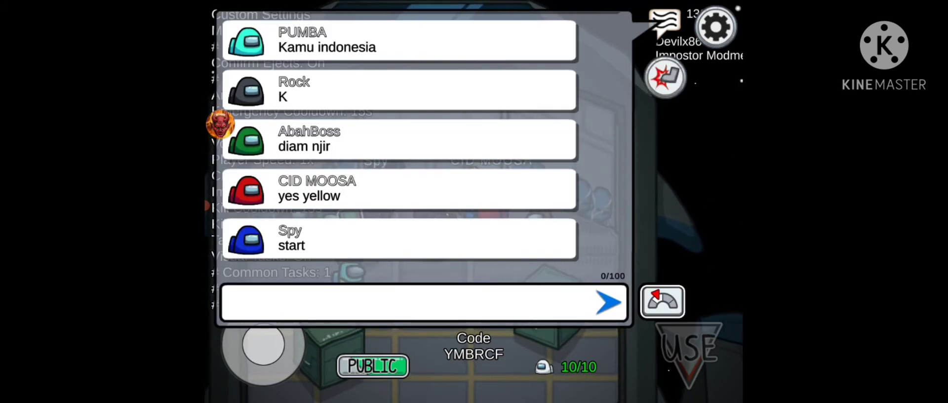
Step: Send the 'hi red' greeting after deleting a stray extra letter
{"action": "left_click", "coordinate": [407, 302]}
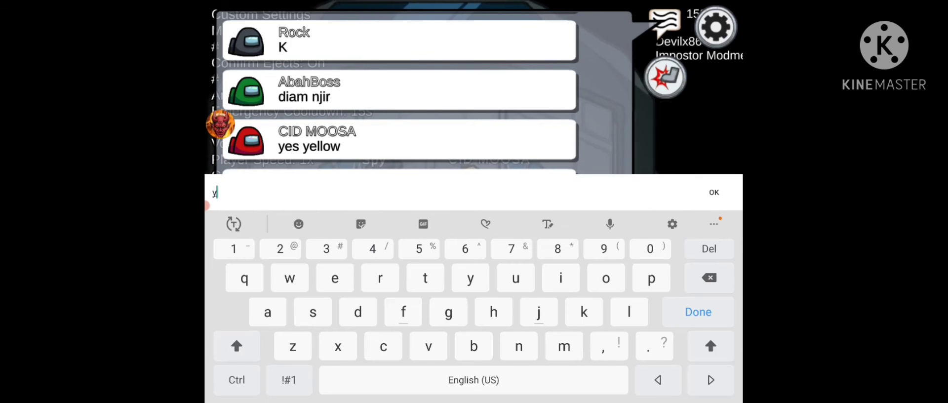
{"action": "type", "text": "yepl"}
{"action": "key", "text": "BackSpace"}
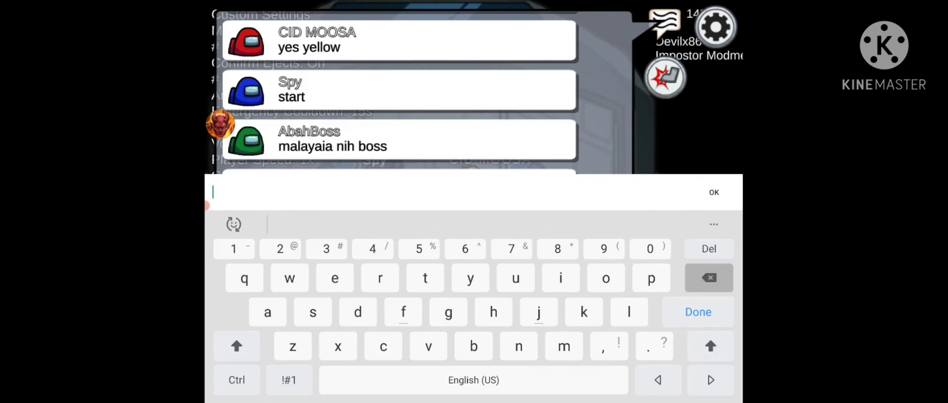
{"action": "type", "text": "h"}
{"action": "left_click", "coordinate": [715, 192]}
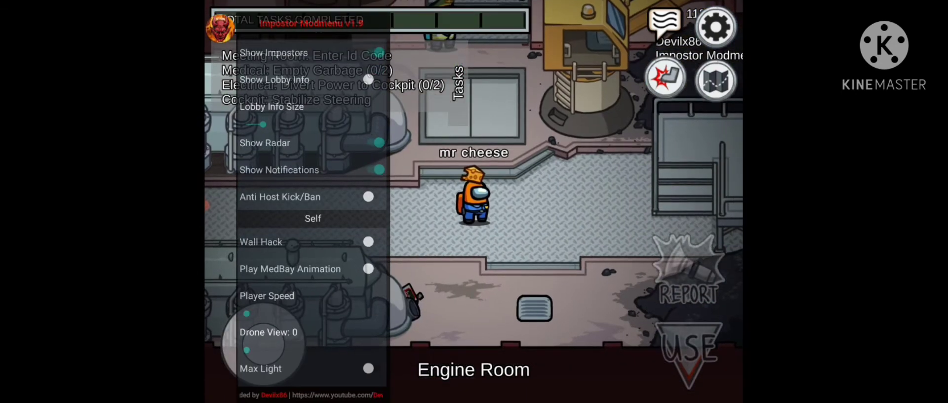
{"action": "scroll", "coordinate": [312, 223], "scroll_direction": "up", "scroll_amount": 1}
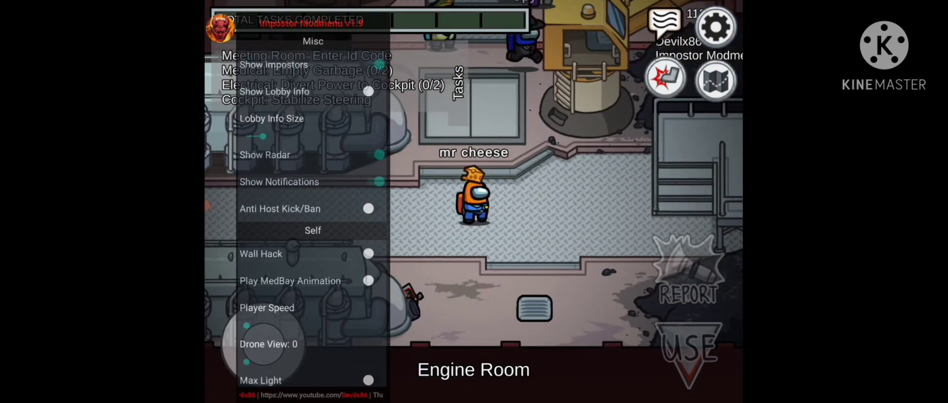
{"action": "scroll", "coordinate": [313, 222], "scroll_direction": "down", "scroll_amount": 3}
Step: Toggle Fake Impostor on for mr cheese and walk him from the Engine Room to Main Hall
{"action": "left_click", "coordinate": [368, 282]}
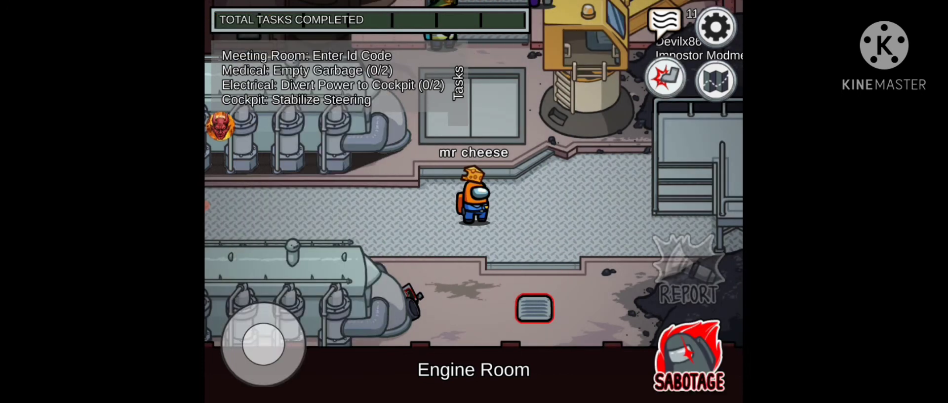
{"action": "mouse_move", "coordinate": [263, 344]}
{"action": "left_mouse_down"}
{"action": "mouse_move", "coordinate": [290, 325]}
{"action": "mouse_move", "coordinate": [312, 345]}
{"action": "left_mouse_up"}
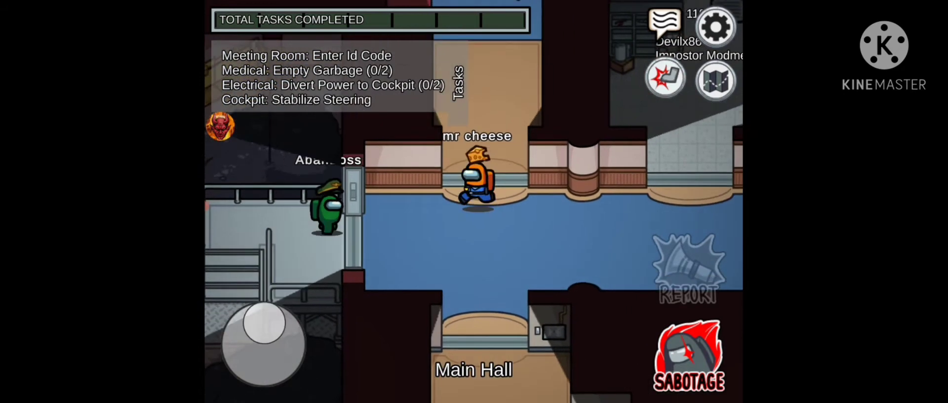
{"action": "left_click_drag", "start_coordinate": [275, 327], "coordinate": [285, 348]}
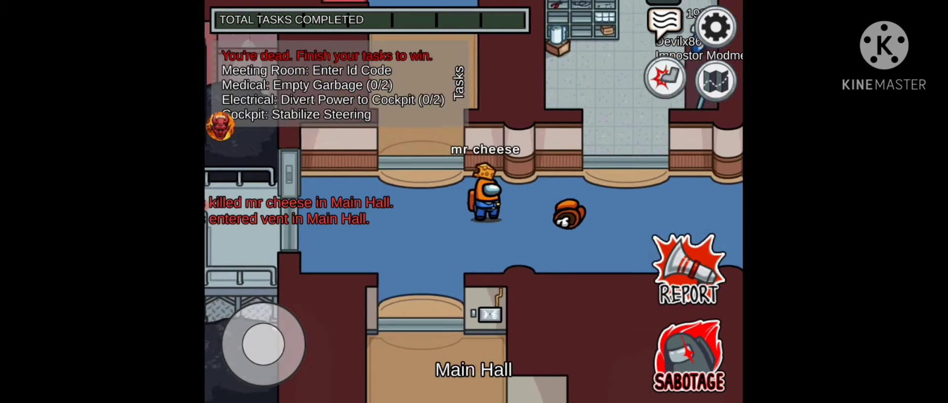
Step: Move mr cheese's ghost to the body and turn Fake Impostor off in the mod menu
{"action": "left_click_drag", "start_coordinate": [263, 344], "coordinate": [285, 345]}
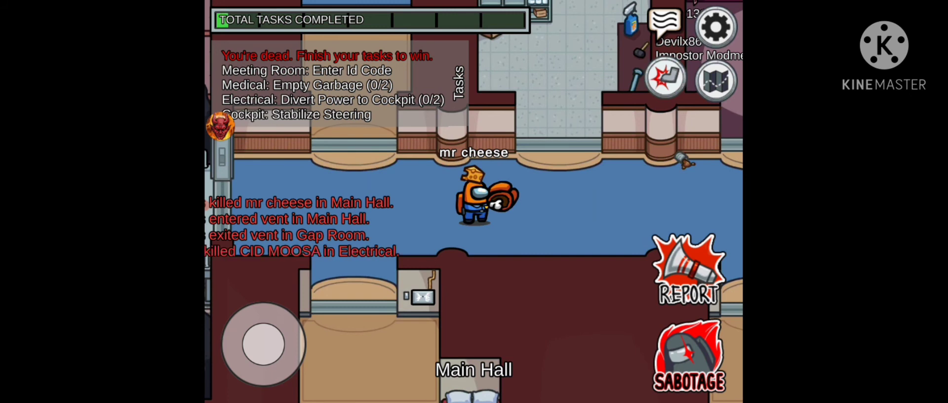
{"action": "left_click", "coordinate": [221, 126]}
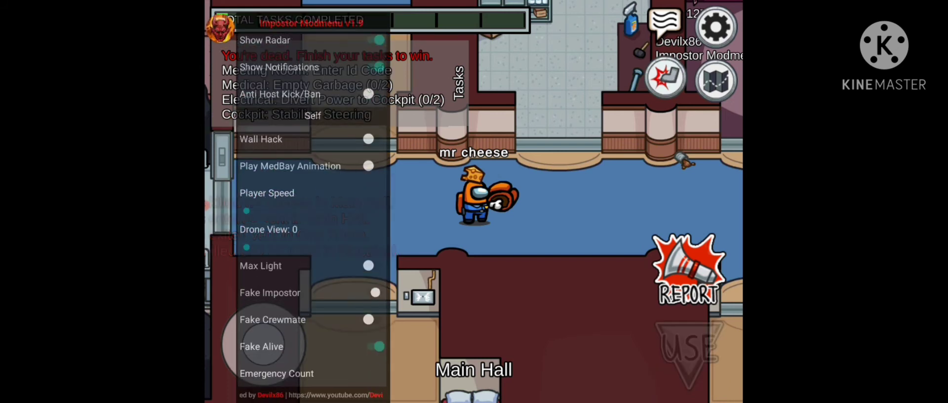
{"action": "left_click", "coordinate": [221, 30]}
{"action": "mouse_move", "coordinate": [264, 342]}
{"action": "left_mouse_down"}
{"action": "mouse_move", "coordinate": [274, 360]}
{"action": "mouse_move", "coordinate": [297, 337]}
{"action": "mouse_move", "coordinate": [274, 326]}
{"action": "mouse_move", "coordinate": [243, 342]}
{"action": "mouse_move", "coordinate": [263, 341]}
{"action": "left_mouse_up"}
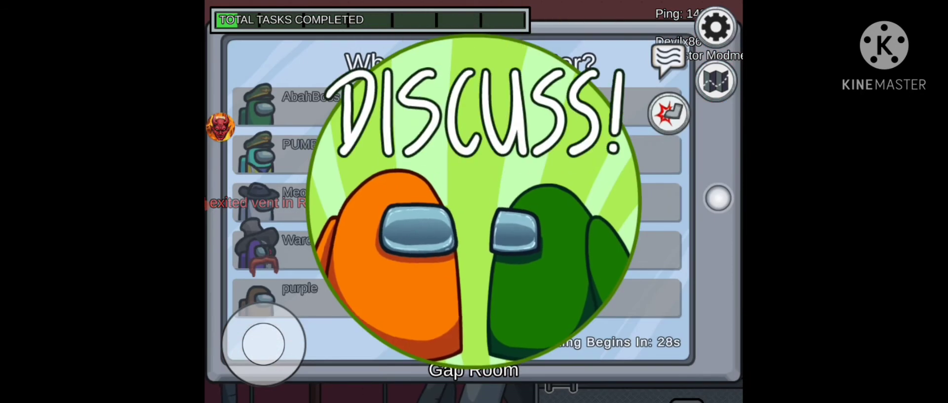
Step: Toggle the meeting chat repeatedly to read players' new alibis and accusations
{"action": "left_click", "coordinate": [669, 58]}
{"action": "left_click", "coordinate": [670, 93]}
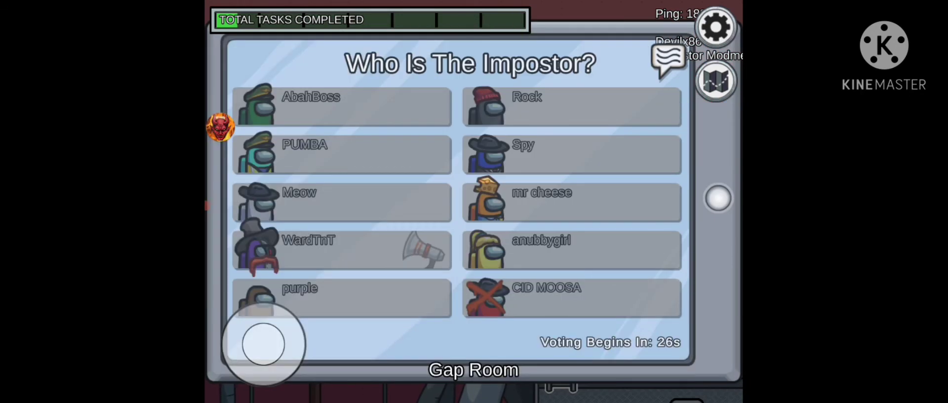
{"action": "left_click", "coordinate": [668, 58]}
{"action": "left_click", "coordinate": [669, 58]}
{"action": "left_click", "coordinate": [668, 59]}
{"action": "left_click", "coordinate": [669, 58]}
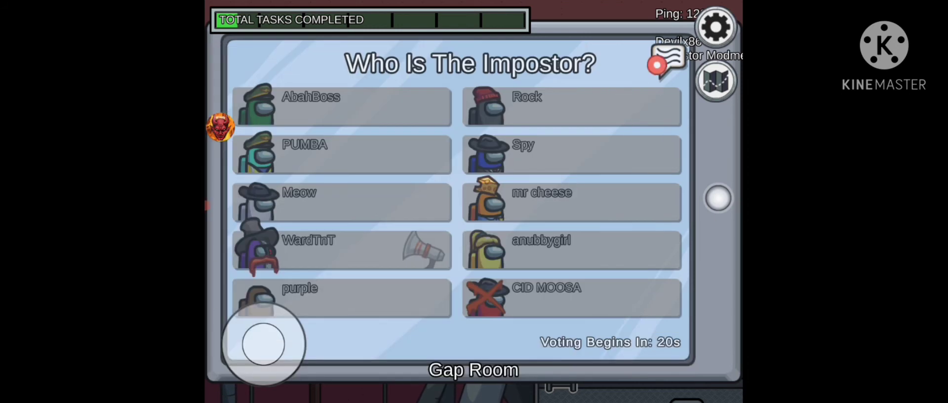
{"action": "left_click", "coordinate": [669, 58]}
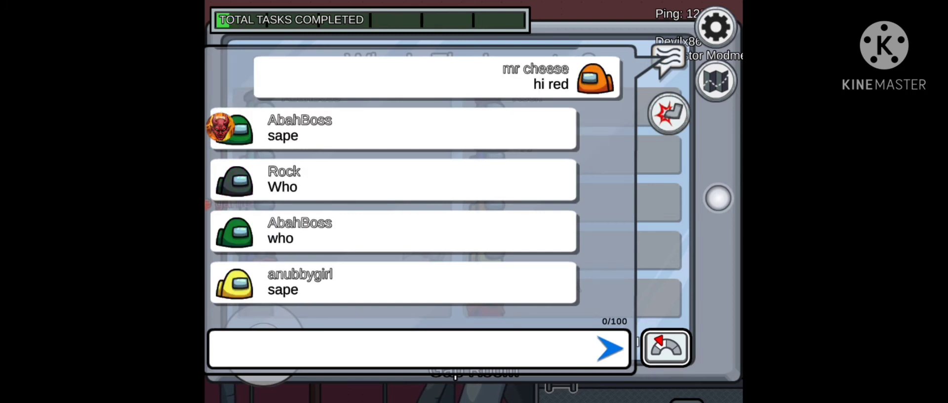
{"action": "left_click", "coordinate": [669, 59]}
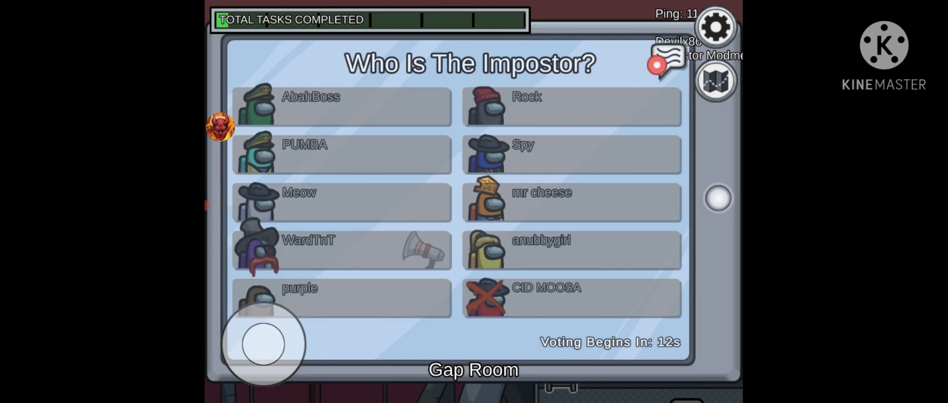
{"action": "left_click", "coordinate": [668, 60]}
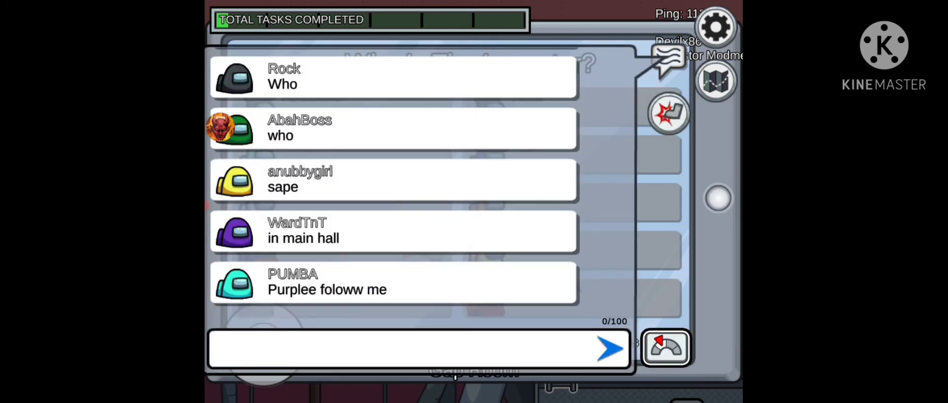
{"action": "left_click", "coordinate": [221, 128]}
{"action": "scroll", "coordinate": [311, 186], "scroll_direction": "up", "scroll_amount": 3}
{"action": "left_click", "coordinate": [221, 26]}
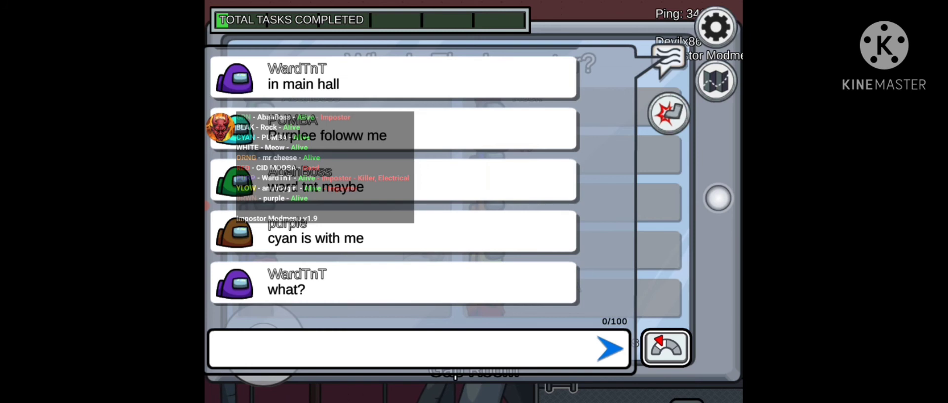
{"action": "left_click", "coordinate": [221, 128]}
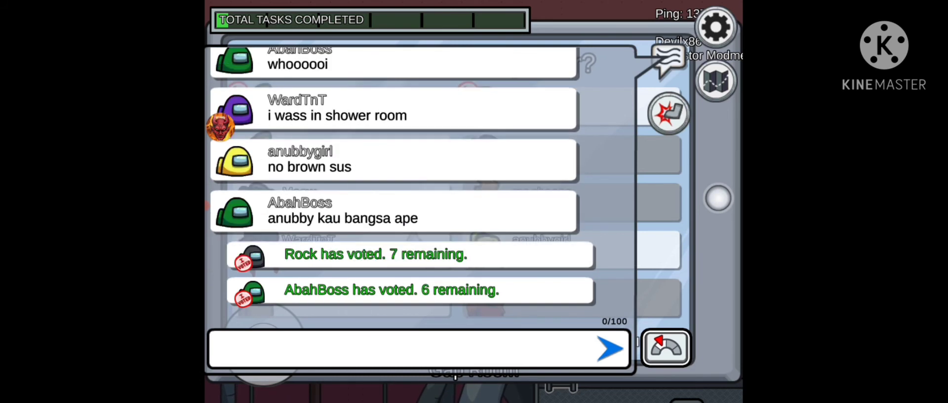
{"action": "scroll", "coordinate": [395, 185], "scroll_direction": "up", "scroll_amount": 5}
{"action": "scroll", "coordinate": [395, 185], "scroll_direction": "up", "scroll_amount": 5}
{"action": "scroll", "coordinate": [396, 185], "scroll_direction": "up", "scroll_amount": 3}
{"action": "scroll", "coordinate": [395, 185], "scroll_direction": "down", "scroll_amount": 5}
{"action": "scroll", "coordinate": [396, 186], "scroll_direction": "down", "scroll_amount": 4}
{"action": "scroll", "coordinate": [396, 186], "scroll_direction": "down", "scroll_amount": 4}
{"action": "scroll", "coordinate": [396, 185], "scroll_direction": "down", "scroll_amount": 3}
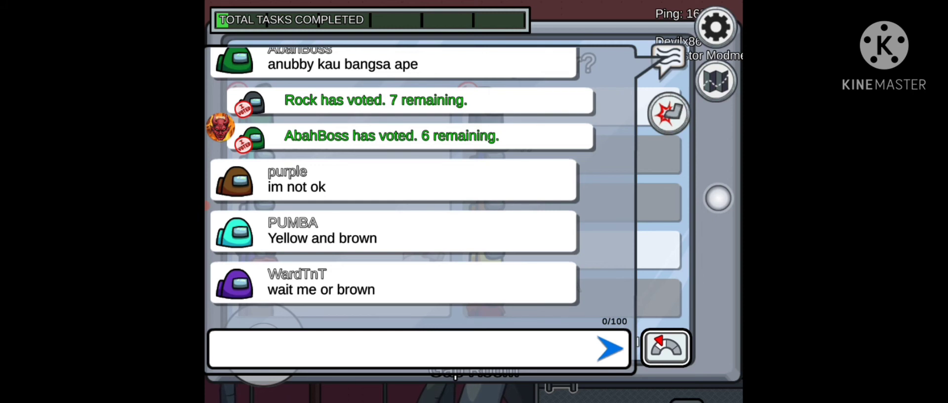
Step: Close and reopen the meeting chat while voting ends and Purple is ejected
{"action": "left_click", "coordinate": [666, 348]}
{"action": "left_click", "coordinate": [668, 59]}
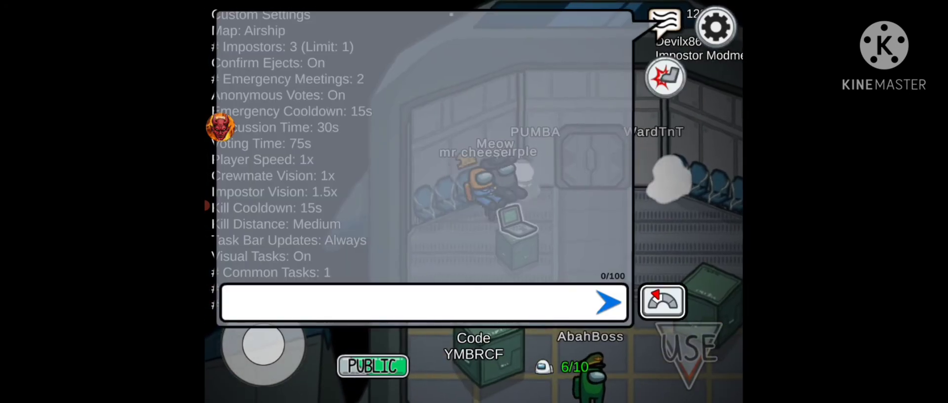
Step: Post 'is hardcore' to the lobby chat
{"action": "left_click", "coordinate": [407, 302]}
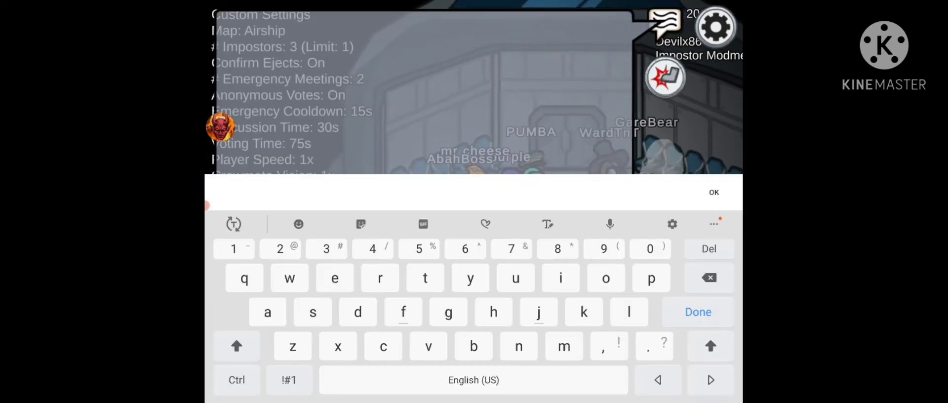
{"action": "type", "text": "is har"}
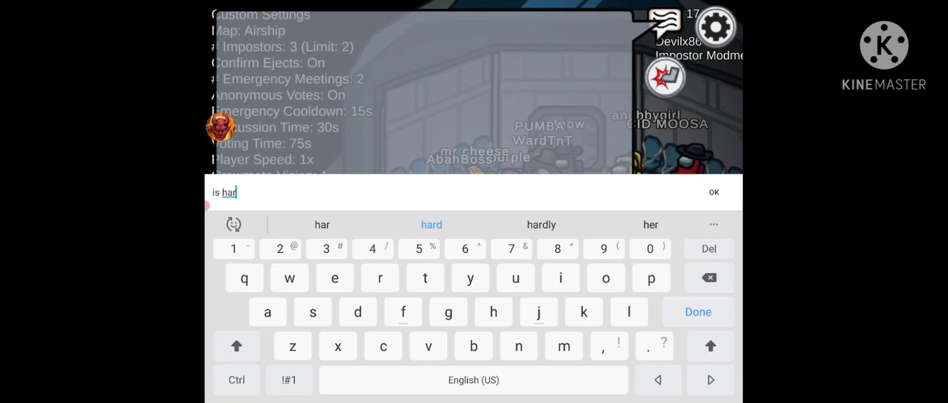
{"action": "type", "text": "dcore"}
{"action": "key", "text": "Return"}
{"action": "key", "text": "Return"}
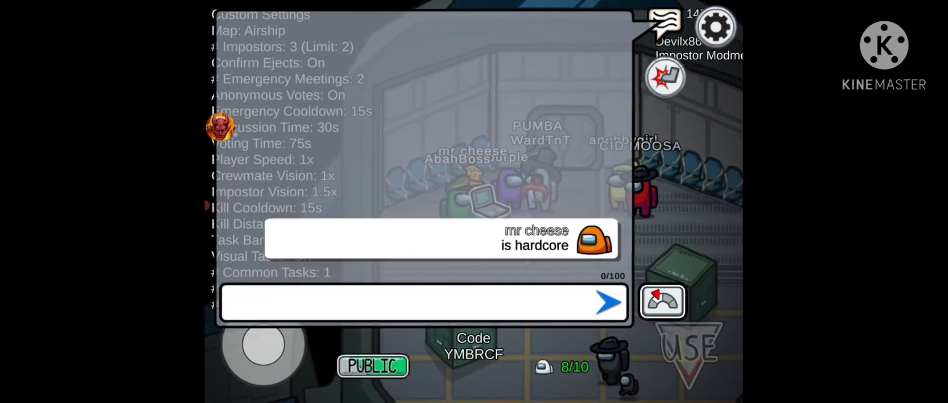
Step: Post 'right' to the lobby chat, then reopen the chat to check for new messages
{"action": "left_click", "coordinate": [408, 303]}
{"action": "type", "text": "right"}
{"action": "key", "text": "Return"}
{"action": "key", "text": "Return"}
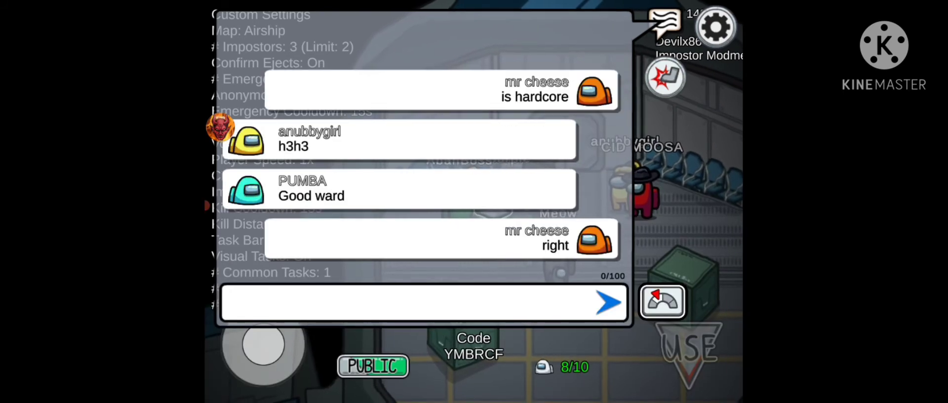
{"action": "key", "text": "Escape"}
{"action": "left_click", "coordinate": [664, 22]}
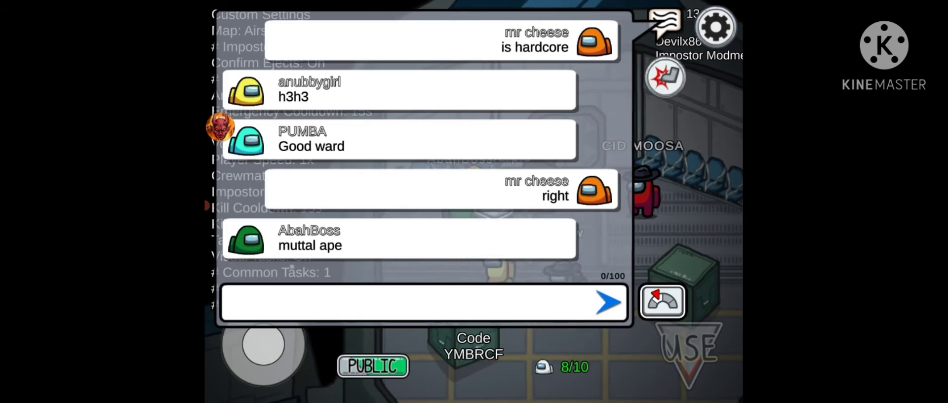
{"action": "left_click", "coordinate": [664, 23]}
Step: Toggle the lobby chat while moving to one-impostor public Airship lobby BQZXHF
{"action": "left_click", "coordinate": [665, 23]}
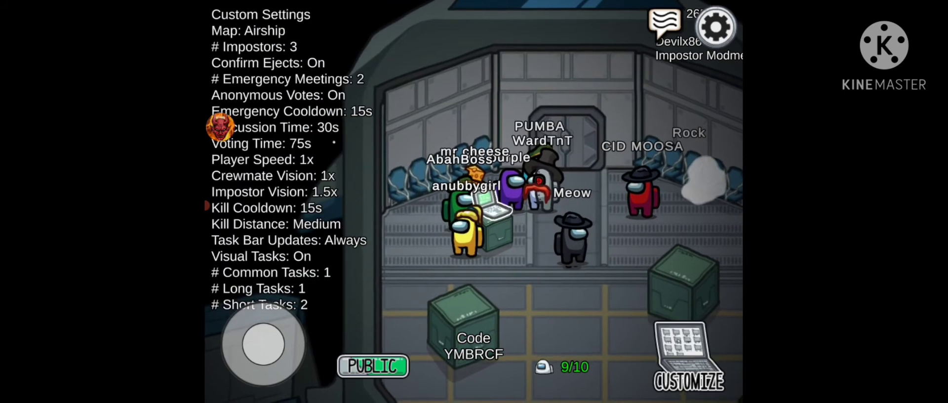
{"action": "left_click", "coordinate": [665, 23]}
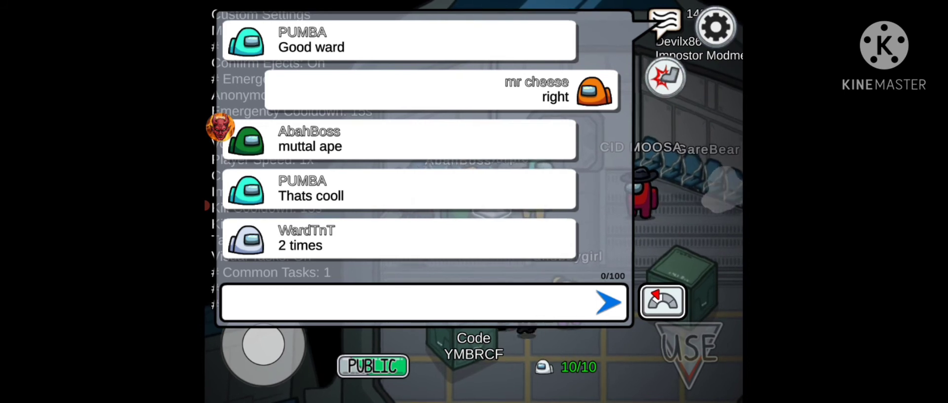
{"action": "left_click", "coordinate": [664, 23]}
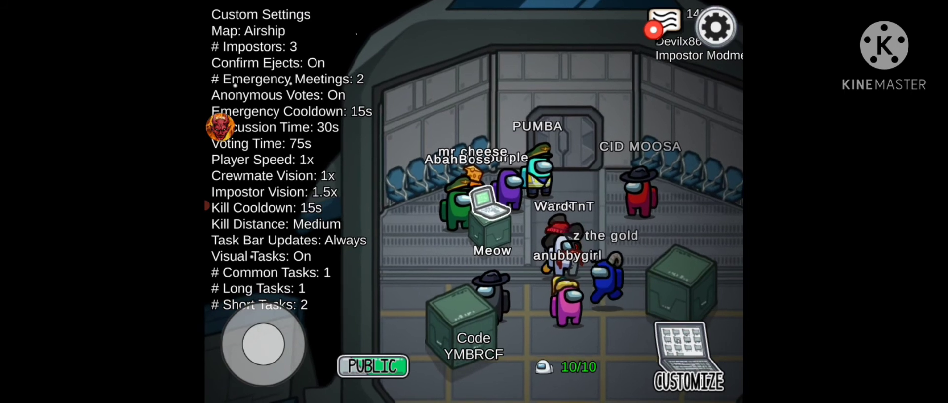
{"action": "left_click", "coordinate": [665, 23]}
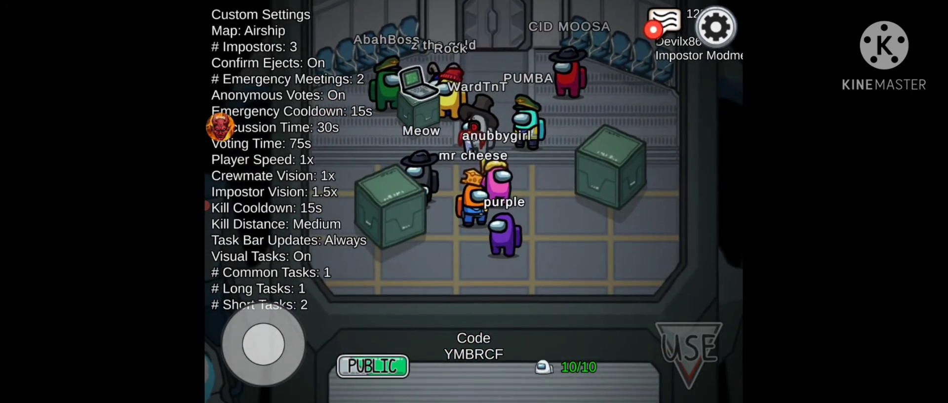
{"action": "left_click", "coordinate": [663, 23]}
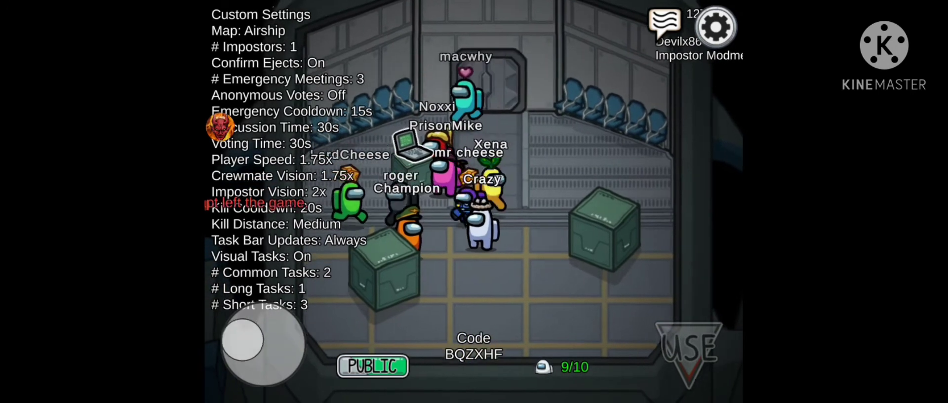
Step: Type a discord message in the lobby chat, fixing typos, as the match starts in Records
{"action": "left_click", "coordinate": [664, 32]}
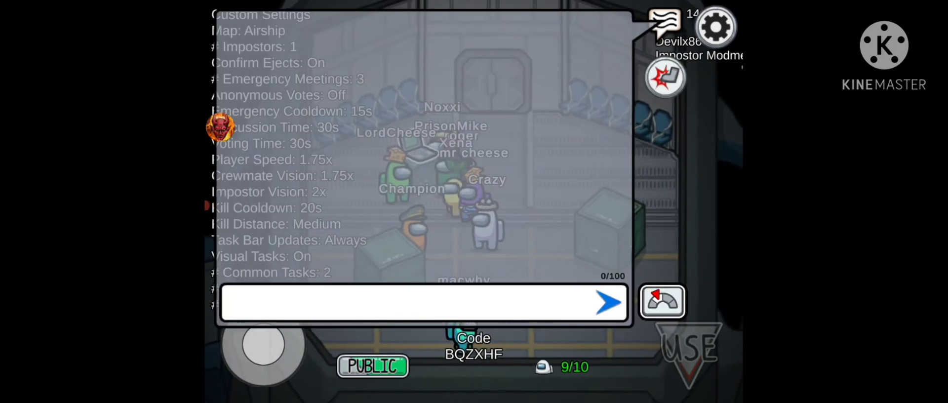
{"action": "left_click", "coordinate": [408, 302]}
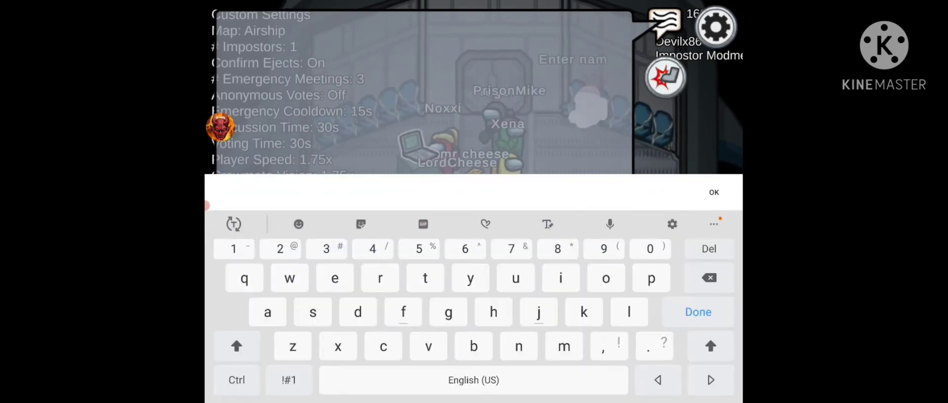
{"action": "type", "text": "disocrx"}
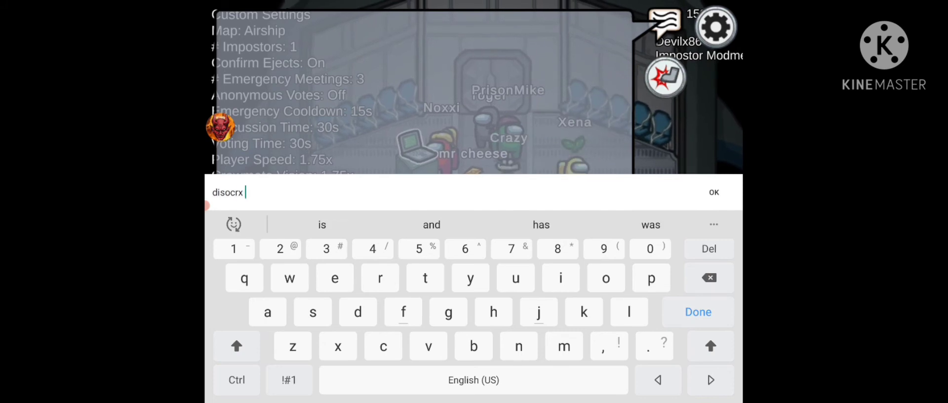
{"action": "key", "text": "BackSpace"}
{"action": "key", "text": "BackSpace"}
{"action": "key", "text": "BackSpace"}
{"action": "key", "text": "BackSpace"}
{"action": "key", "text": "BackSpace"}
{"action": "type", "text": "cord "}
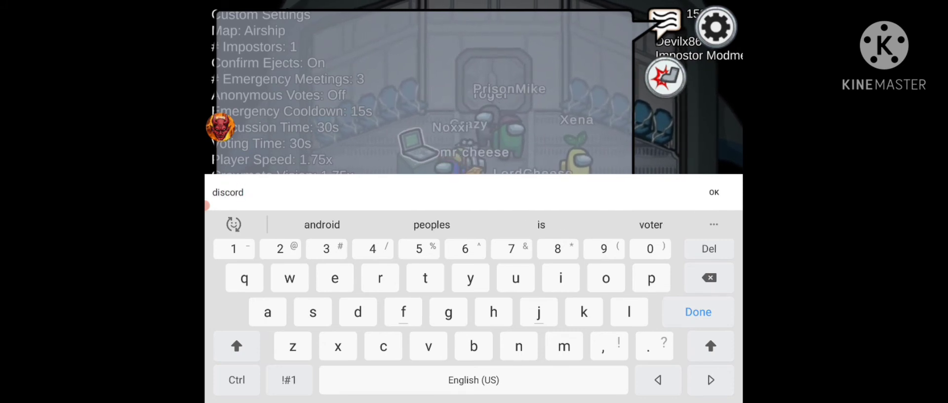
{"action": "type", "text": "po"}
{"action": "key", "text": "BackSpace"}
{"action": "type", "text": "e"}
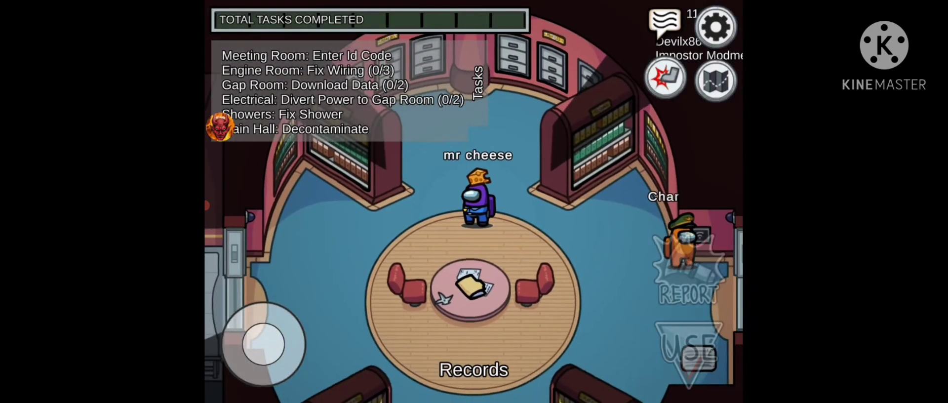
Step: Open and close the mod menu, then walk mr cheese right toward the hallway
{"action": "left_click", "coordinate": [219, 127]}
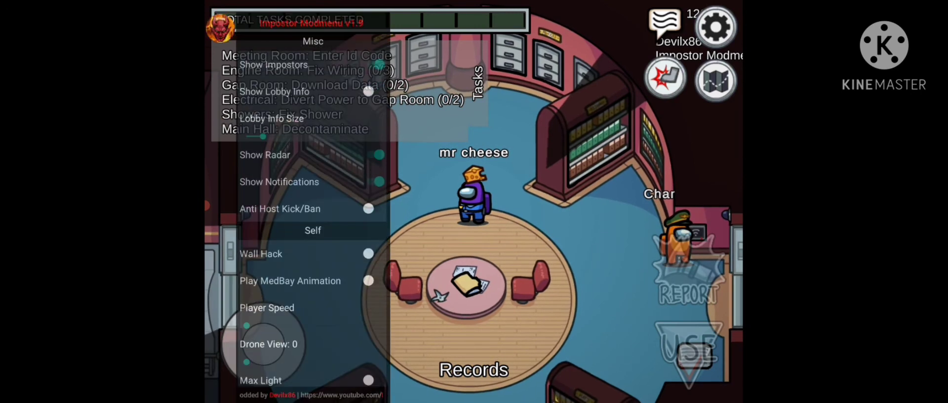
{"action": "scroll", "coordinate": [304, 222], "scroll_direction": "down", "scroll_amount": 5}
{"action": "left_click", "coordinate": [270, 292]}
{"action": "left_click", "coordinate": [219, 28]}
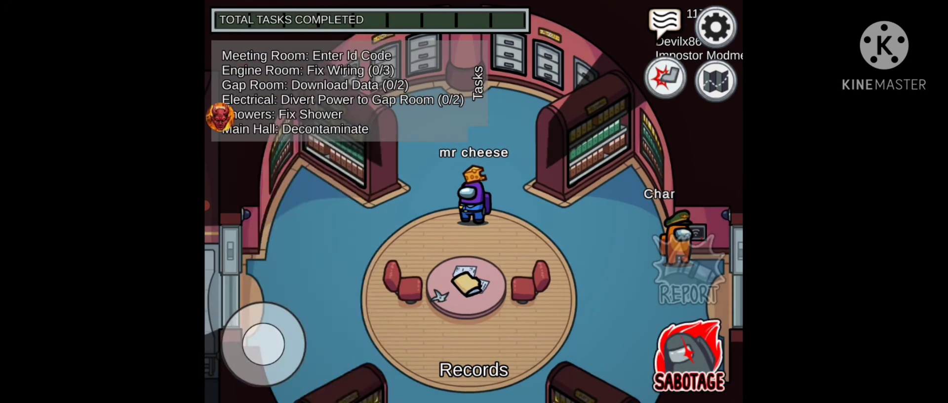
{"action": "mouse_move", "coordinate": [260, 342]}
{"action": "left_mouse_down"}
{"action": "mouse_move", "coordinate": [296, 326]}
{"action": "mouse_move", "coordinate": [241, 348]}
{"action": "mouse_move", "coordinate": [263, 378]}
{"action": "mouse_move", "coordinate": [241, 348]}
{"action": "mouse_move", "coordinate": [260, 367]}
{"action": "mouse_move", "coordinate": [278, 356]}
{"action": "left_mouse_up"}
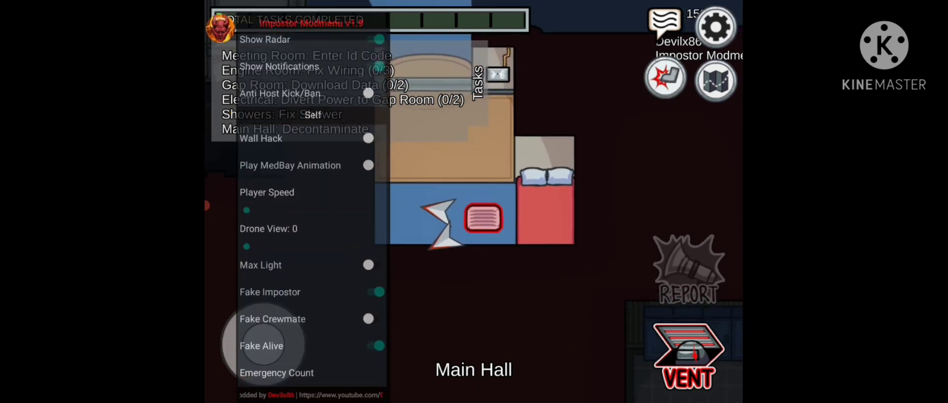
{"action": "scroll", "coordinate": [304, 222], "scroll_direction": "down", "scroll_amount": 5}
{"action": "scroll", "coordinate": [304, 223], "scroll_direction": "down", "scroll_amount": 3}
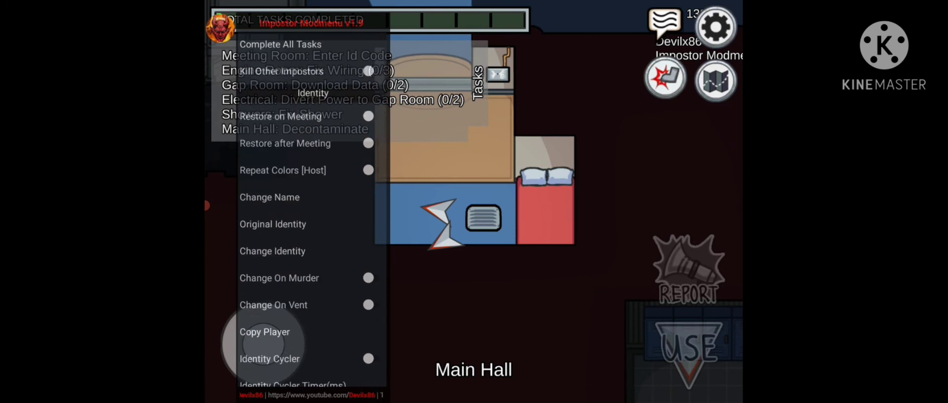
{"action": "scroll", "coordinate": [304, 222], "scroll_direction": "down", "scroll_amount": 3}
{"action": "scroll", "coordinate": [303, 223], "scroll_direction": "down", "scroll_amount": 1}
Step: Turn on Pet Cycler in the mod menu and walk up the hallway to Showers
{"action": "left_click", "coordinate": [368, 277]}
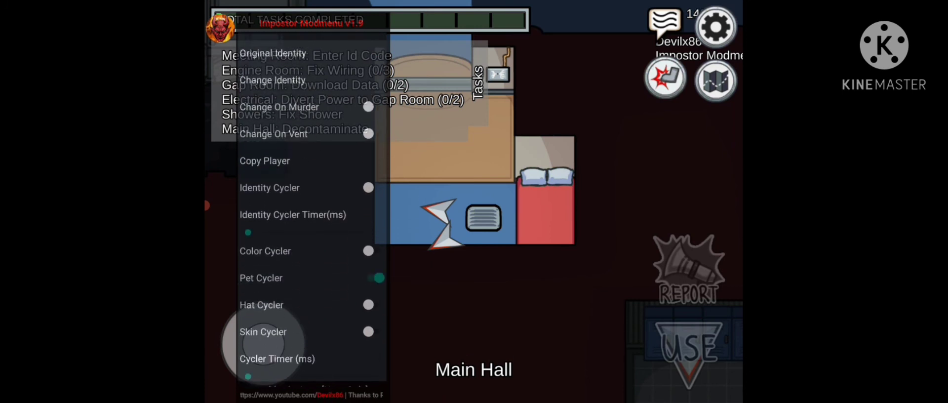
{"action": "left_click", "coordinate": [221, 26]}
{"action": "mouse_move", "coordinate": [264, 341]}
{"action": "left_mouse_down"}
{"action": "mouse_move", "coordinate": [274, 326]}
{"action": "mouse_move", "coordinate": [285, 341]}
{"action": "mouse_move", "coordinate": [267, 326]}
{"action": "mouse_move", "coordinate": [262, 341]}
{"action": "left_mouse_up"}
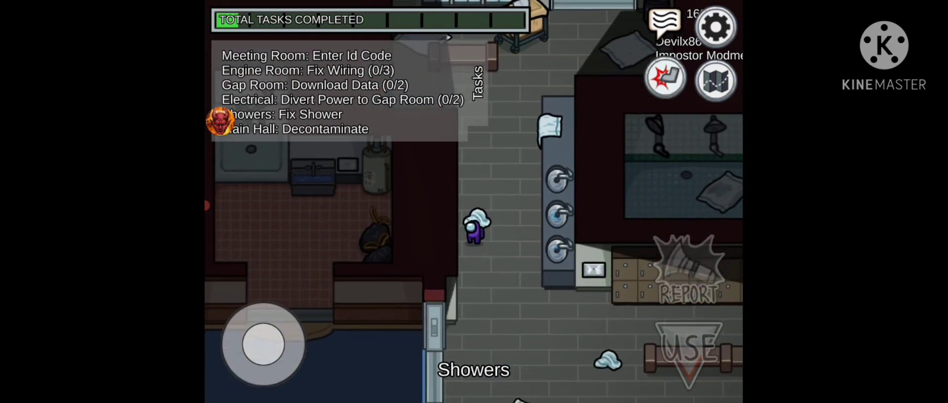
Step: Walk through Showers to the Lounge and enable Show Lobby Info to see players' alive status
{"action": "mouse_move", "coordinate": [263, 341]}
{"action": "left_mouse_down"}
{"action": "mouse_move", "coordinate": [245, 345]}
{"action": "mouse_move", "coordinate": [263, 340]}
{"action": "left_mouse_up"}
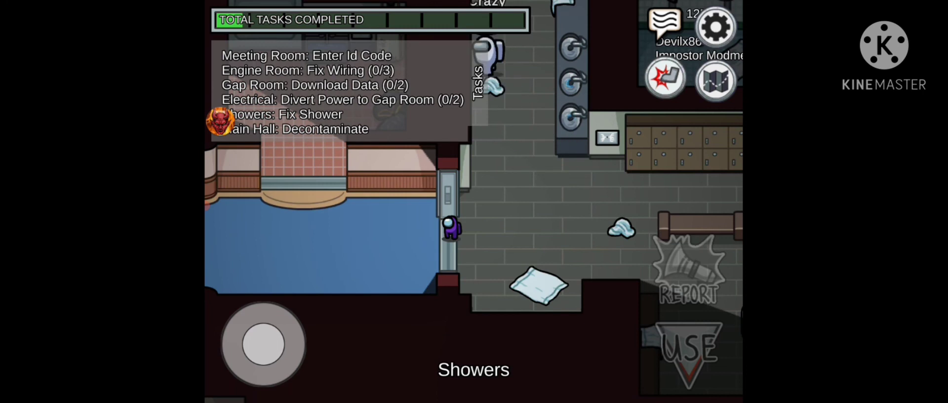
{"action": "mouse_move", "coordinate": [262, 341]}
{"action": "left_mouse_down"}
{"action": "mouse_move", "coordinate": [259, 323]}
{"action": "mouse_move", "coordinate": [280, 357]}
{"action": "mouse_move", "coordinate": [284, 349]}
{"action": "mouse_move", "coordinate": [263, 348]}
{"action": "left_mouse_up"}
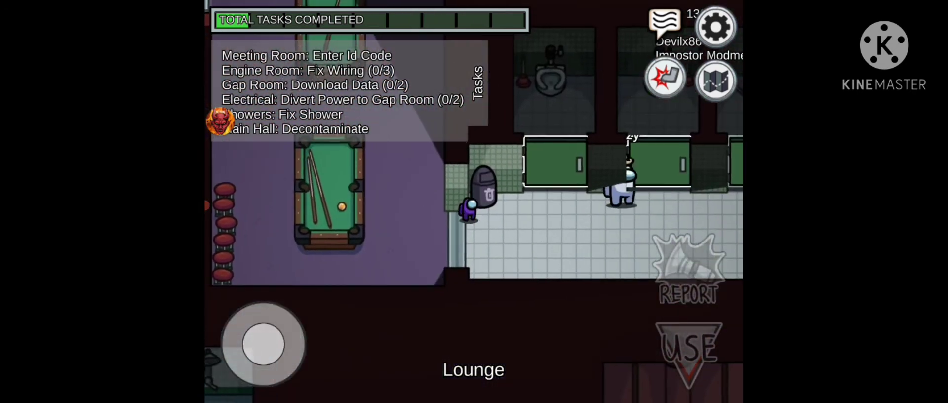
{"action": "left_click", "coordinate": [220, 121]}
{"action": "scroll", "coordinate": [304, 222], "scroll_direction": "down", "scroll_amount": 10}
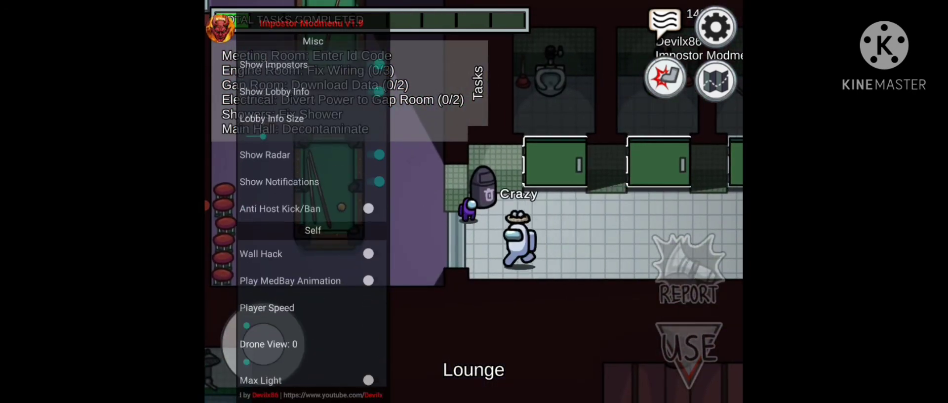
{"action": "left_click", "coordinate": [219, 26]}
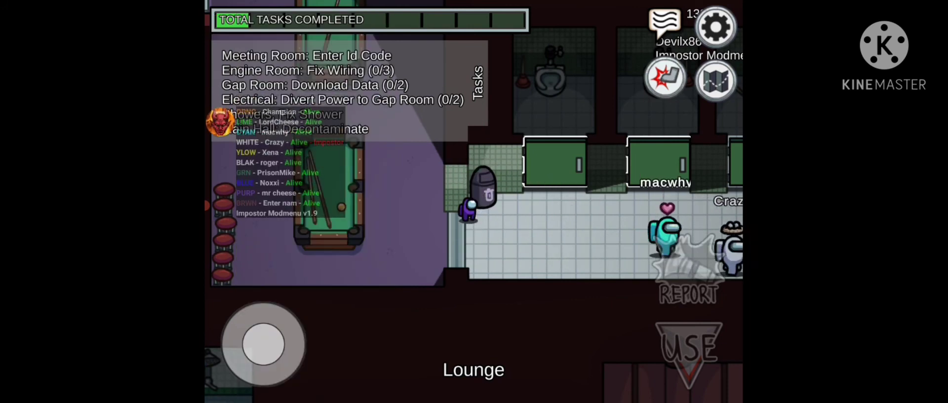
{"action": "left_click", "coordinate": [219, 121]}
{"action": "left_click", "coordinate": [220, 26]}
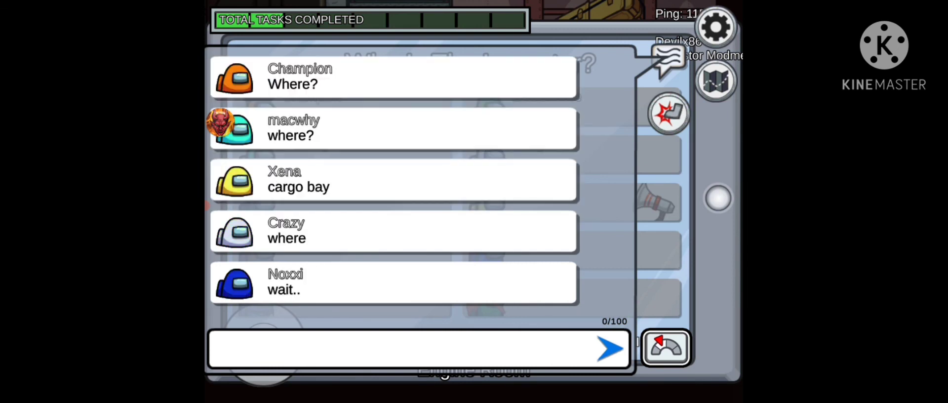
Step: Open and close the mod menu three times over the meeting chat
{"action": "left_click", "coordinate": [222, 124]}
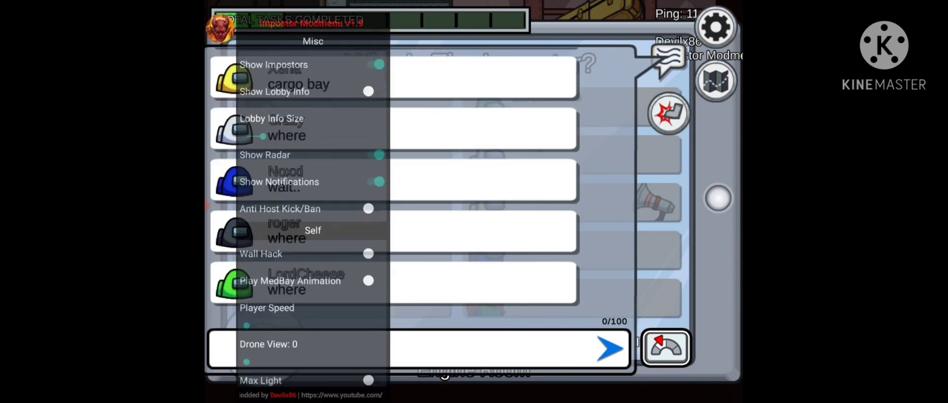
{"action": "left_click", "coordinate": [221, 29]}
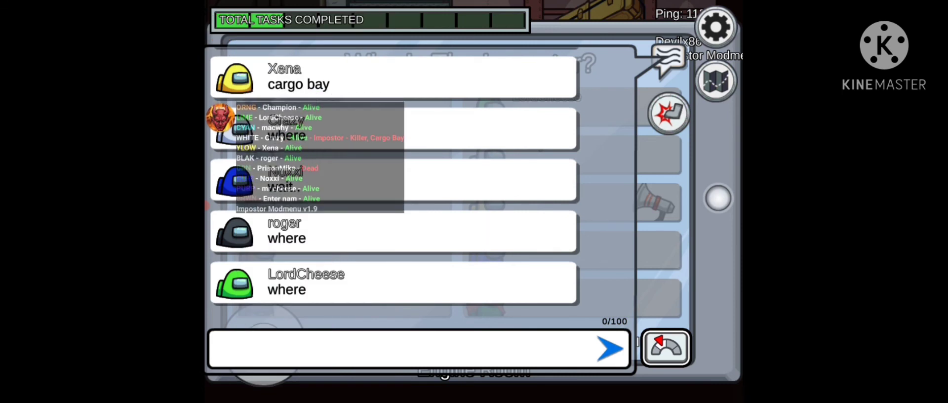
{"action": "left_click", "coordinate": [221, 119]}
{"action": "left_click", "coordinate": [221, 29]}
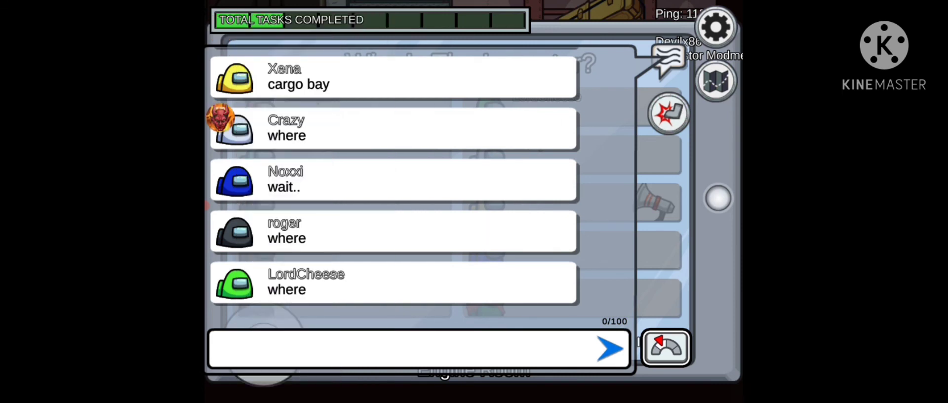
{"action": "left_click", "coordinate": [221, 100]}
{"action": "left_click", "coordinate": [220, 29]}
Step: Send a meeting chat message saying white is in cargo bay
{"action": "left_click", "coordinate": [401, 348]}
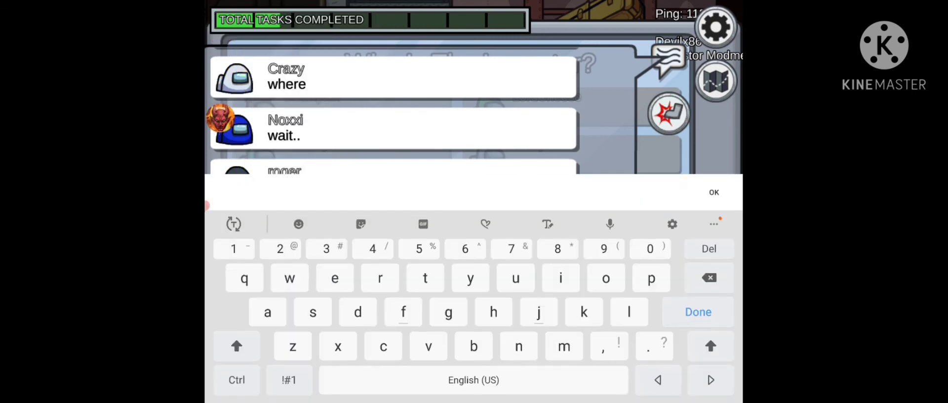
{"action": "type", "text": "white was in car"}
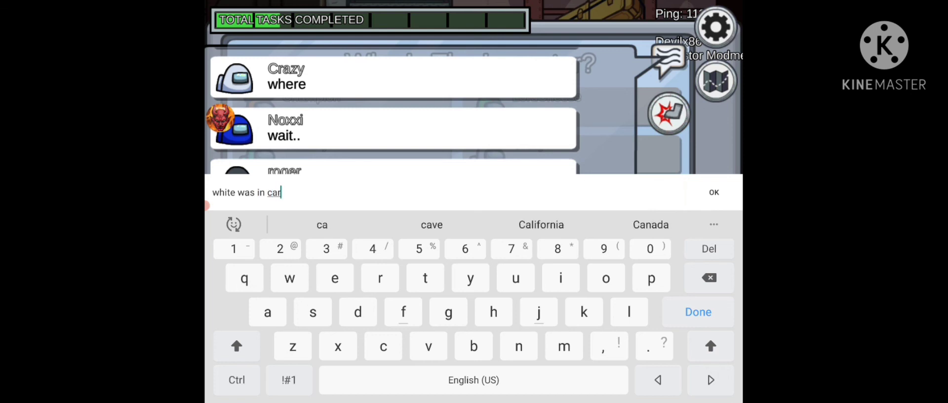
{"action": "type", "text": "go bag"}
{"action": "key", "text": "Return"}
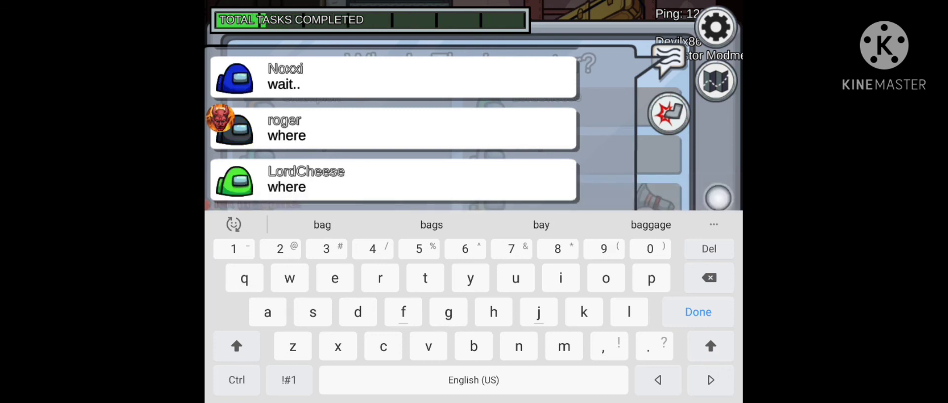
{"action": "left_click", "coordinate": [609, 349]}
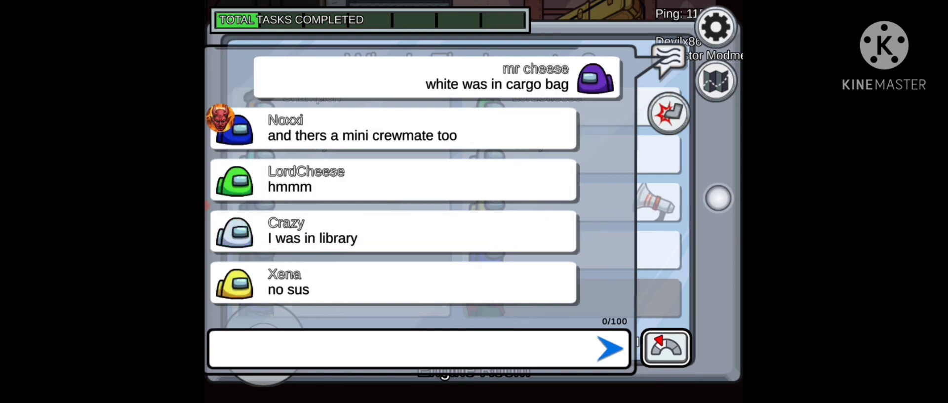
Step: Post 'I gotta hid' to the meeting chat and begin another message
{"action": "left_click", "coordinate": [667, 56]}
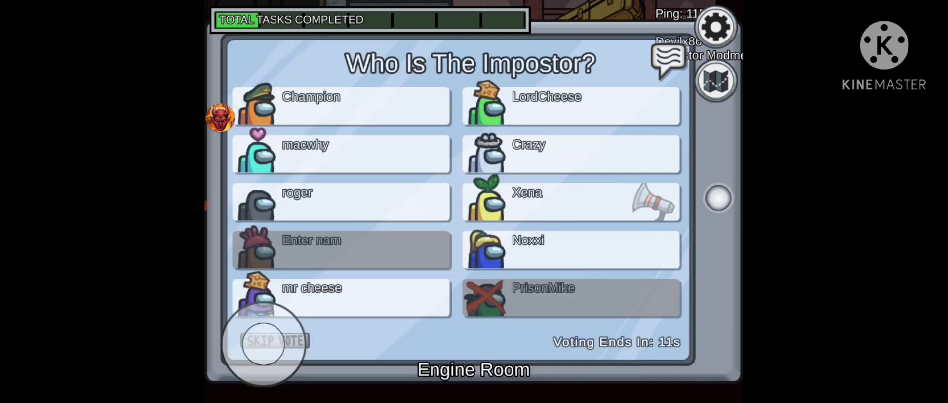
{"action": "left_click", "coordinate": [666, 56]}
{"action": "left_click", "coordinate": [401, 348]}
{"action": "type", "text": "I gott"}
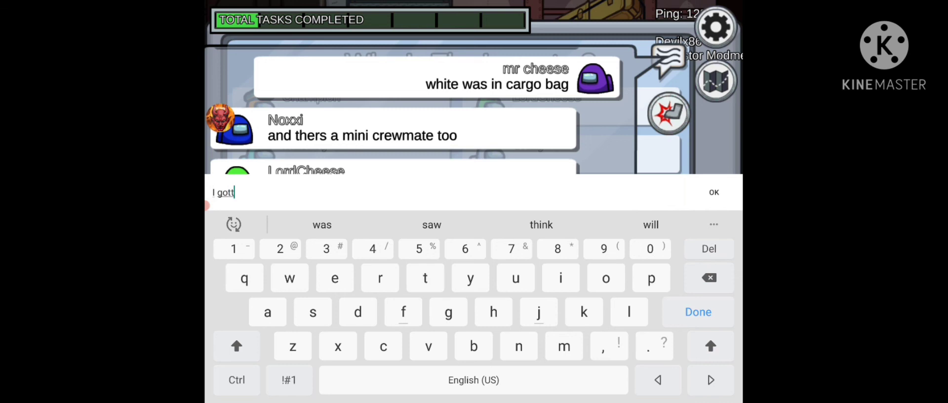
{"action": "type", "text": "a hid"}
{"action": "left_click", "coordinate": [714, 192]}
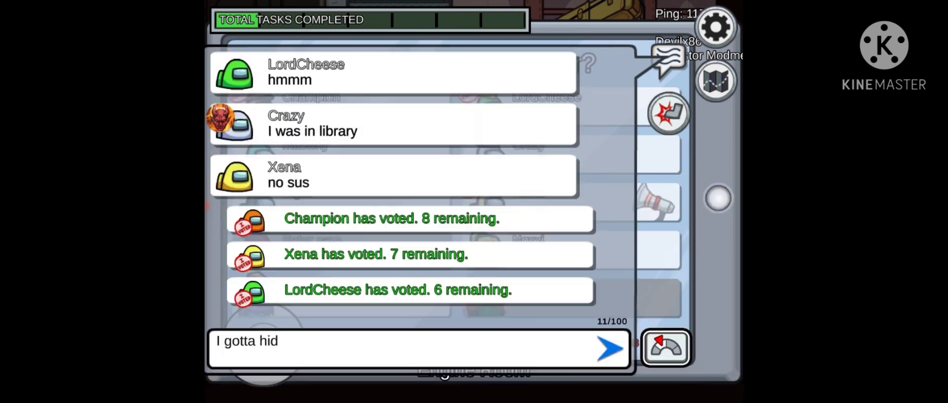
{"action": "left_click", "coordinate": [609, 349]}
{"action": "left_click", "coordinate": [401, 349]}
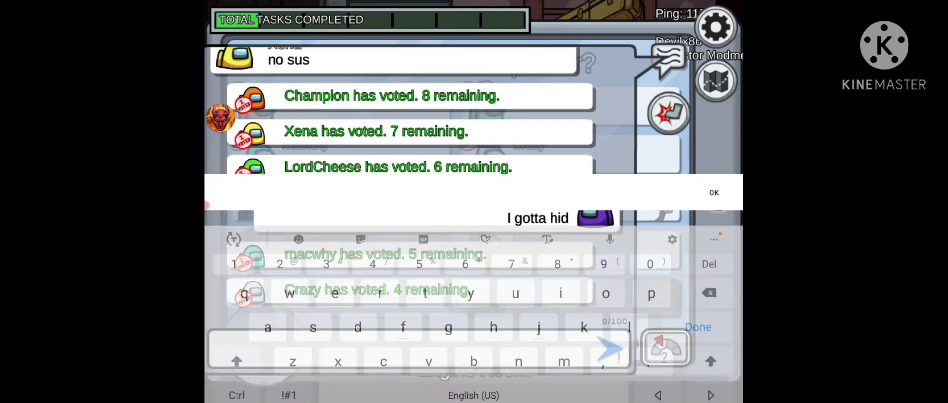
{"action": "type", "text": "ru"}
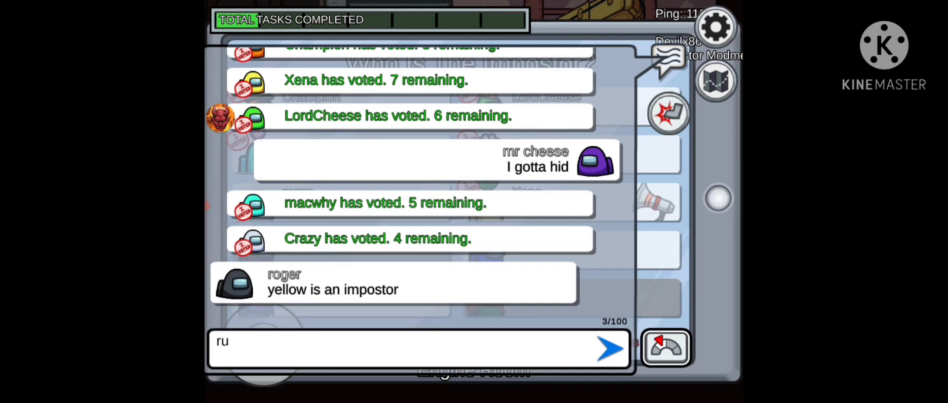
{"action": "left_click", "coordinate": [400, 350]}
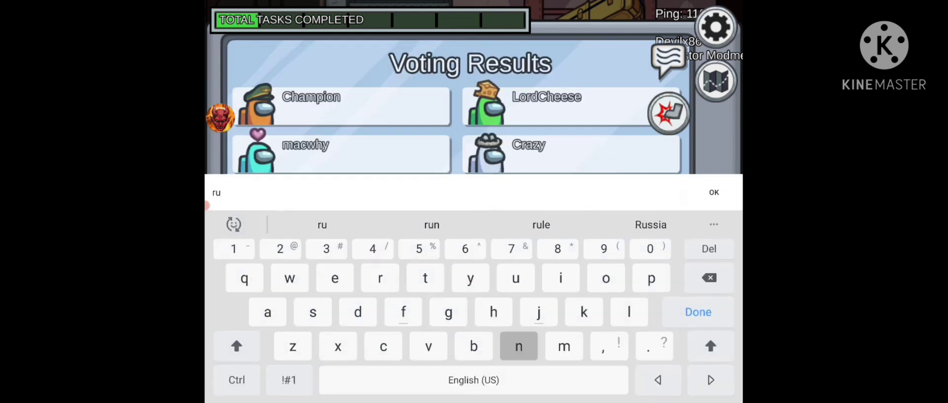
{"action": "type", "text": "n"}
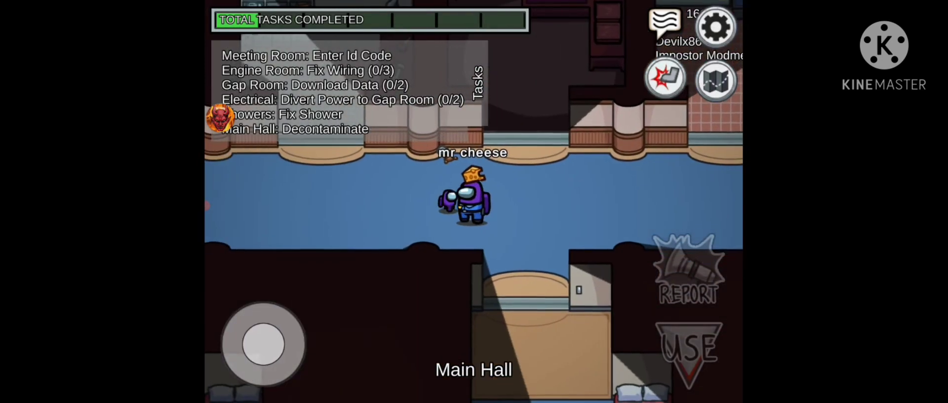
Step: Check the mod menu, then walk the character down into the vent room
{"action": "left_click", "coordinate": [220, 117]}
{"action": "scroll", "coordinate": [311, 222], "scroll_direction": "down", "scroll_amount": 5}
{"action": "scroll", "coordinate": [312, 223], "scroll_direction": "down", "scroll_amount": 5}
{"action": "left_click", "coordinate": [219, 26]}
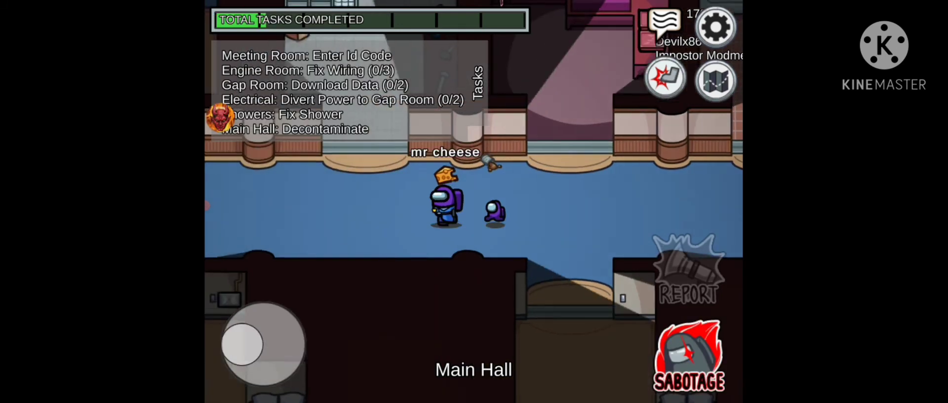
{"action": "left_click_drag", "start_coordinate": [263, 342], "coordinate": [273, 366]}
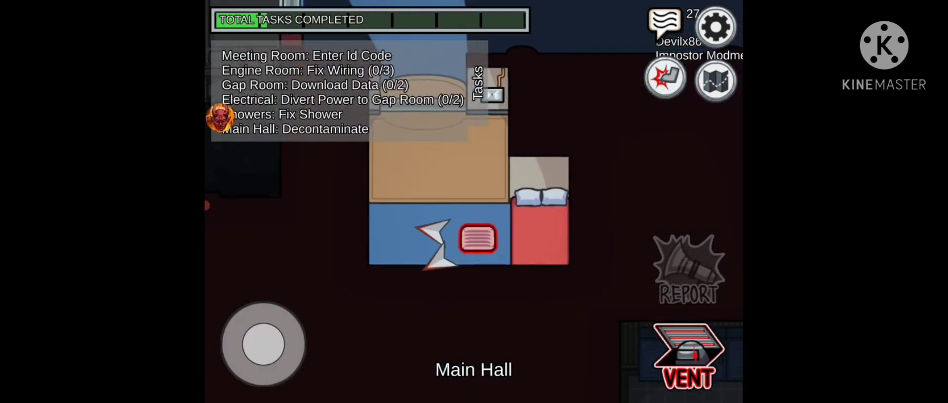
Step: Restore the character's original purple identity from the Impostor Modmenu
{"action": "left_click", "coordinate": [220, 118]}
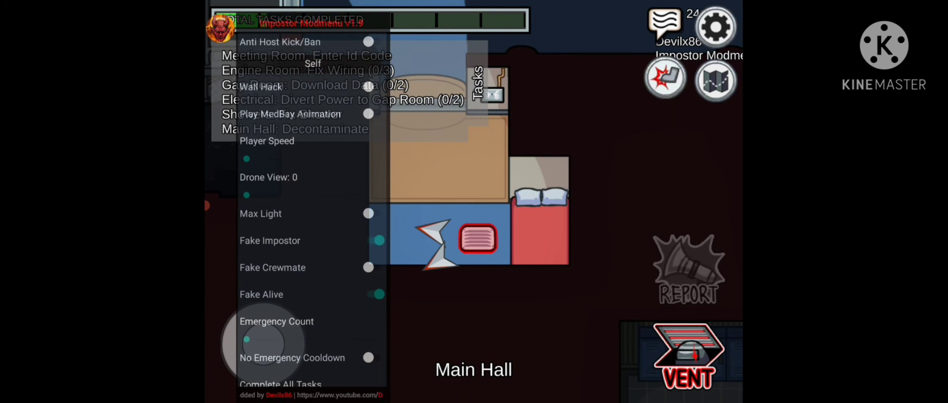
{"action": "scroll", "coordinate": [312, 222], "scroll_direction": "down", "scroll_amount": 8}
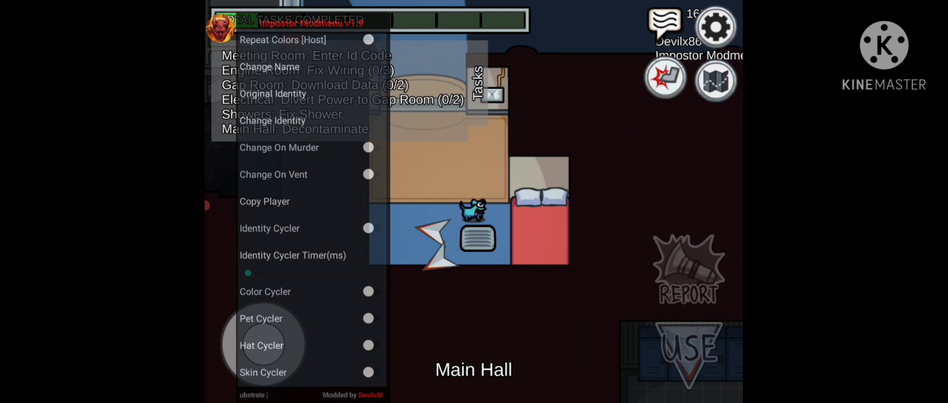
{"action": "left_click", "coordinate": [264, 201]}
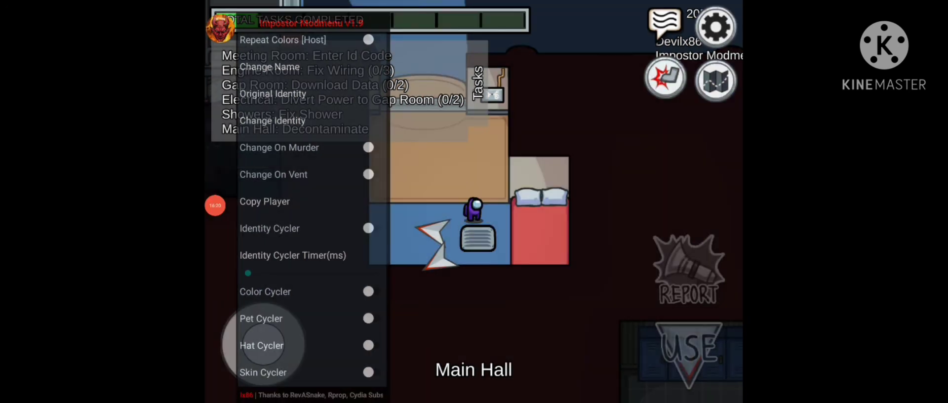
{"action": "left_click", "coordinate": [474, 297]}
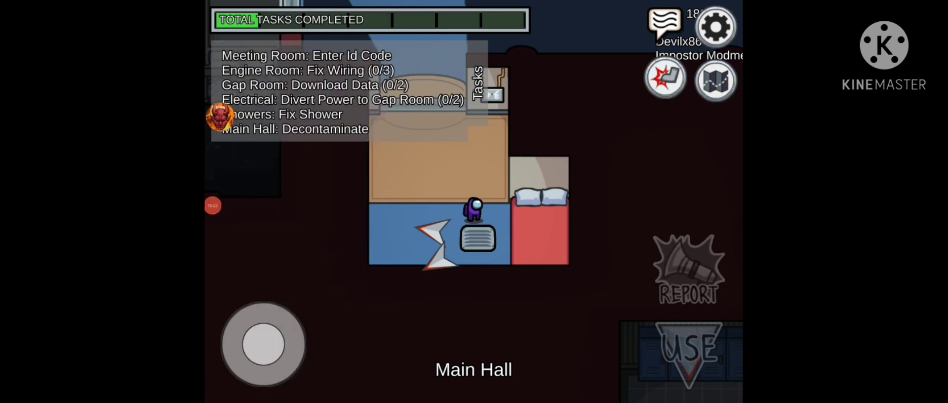
Step: Walk toward Engine Room until the emergency meeting starts
{"action": "mouse_move", "coordinate": [262, 345]}
{"action": "left_mouse_down"}
{"action": "mouse_move", "coordinate": [244, 356]}
{"action": "mouse_move", "coordinate": [267, 319]}
{"action": "mouse_move", "coordinate": [237, 341]}
{"action": "left_mouse_up"}
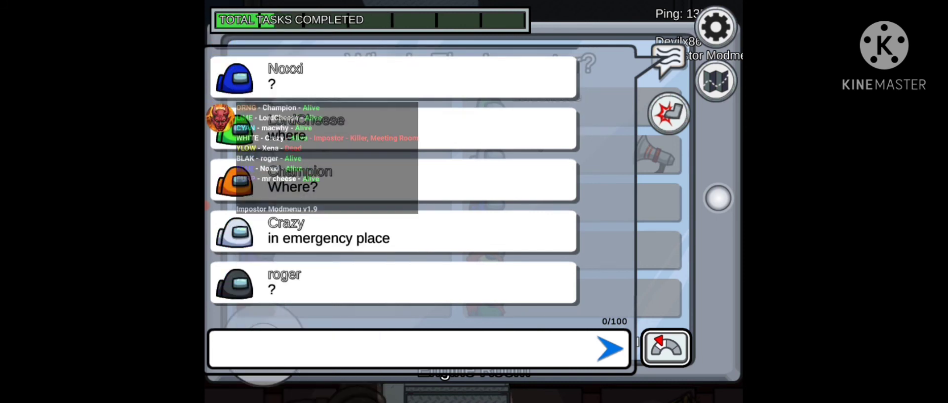
Step: Post 'I think it was white' in the meeting chat
{"action": "left_click", "coordinate": [400, 349]}
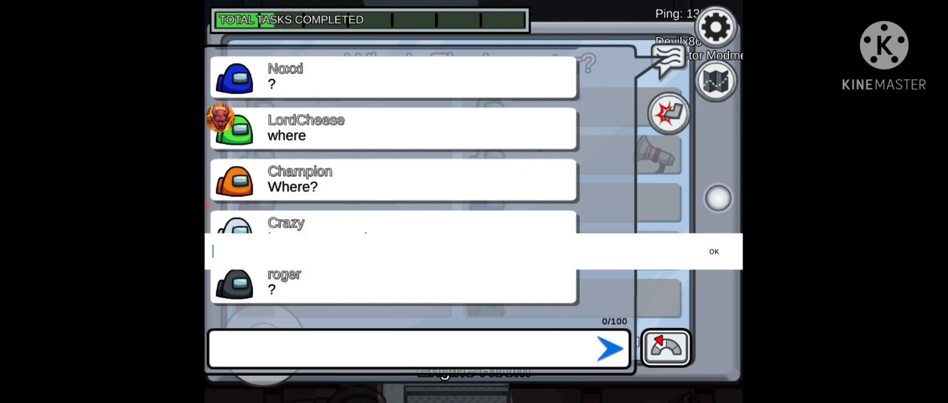
{"action": "type", "text": "I think it w"}
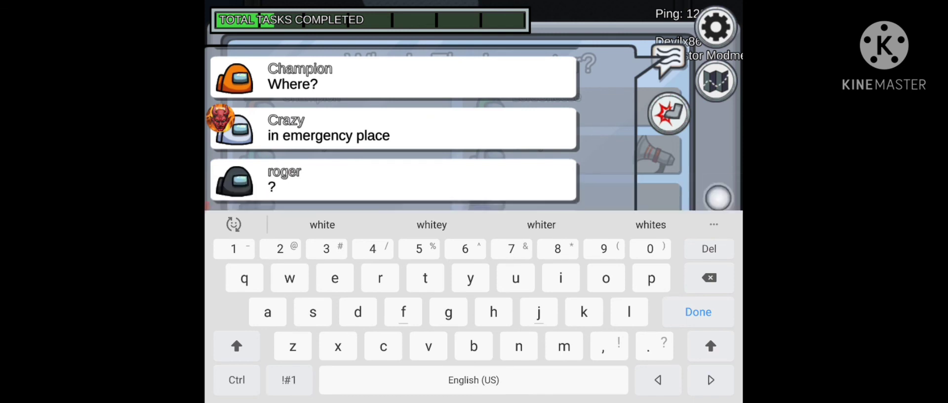
{"action": "left_click", "coordinate": [715, 192]}
{"action": "left_click", "coordinate": [610, 349]}
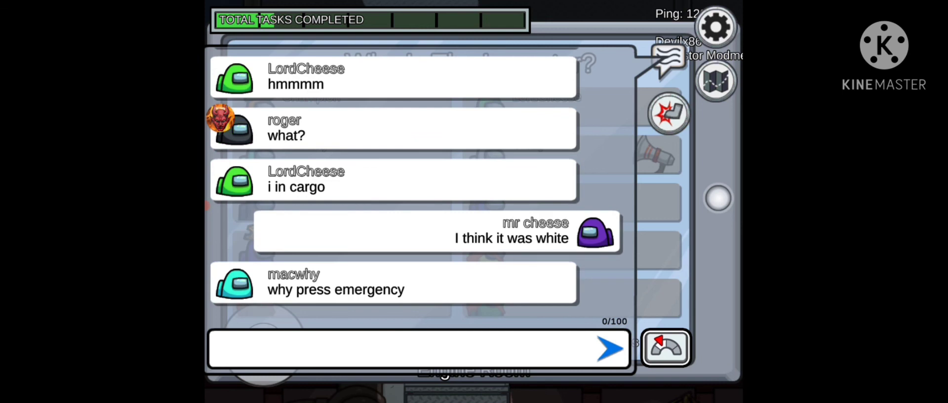
{"action": "left_click", "coordinate": [669, 57]}
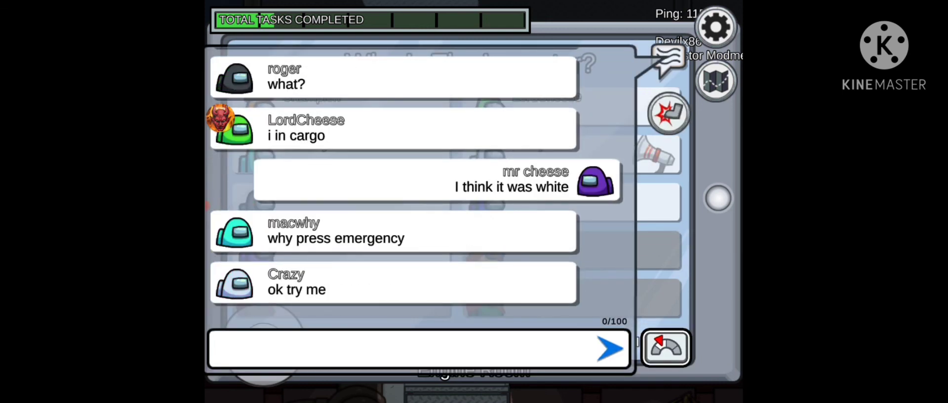
Step: Post 'ok we cant vote white because he press a button' in chat
{"action": "left_click", "coordinate": [400, 349]}
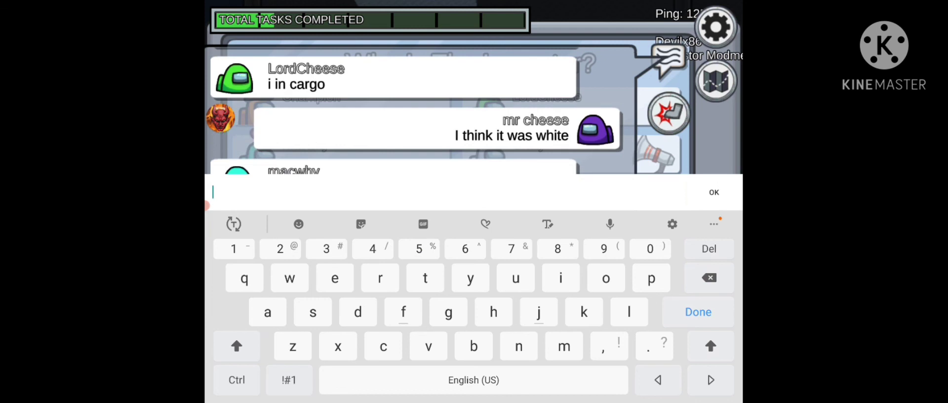
{"action": "type", "text": "okca"}
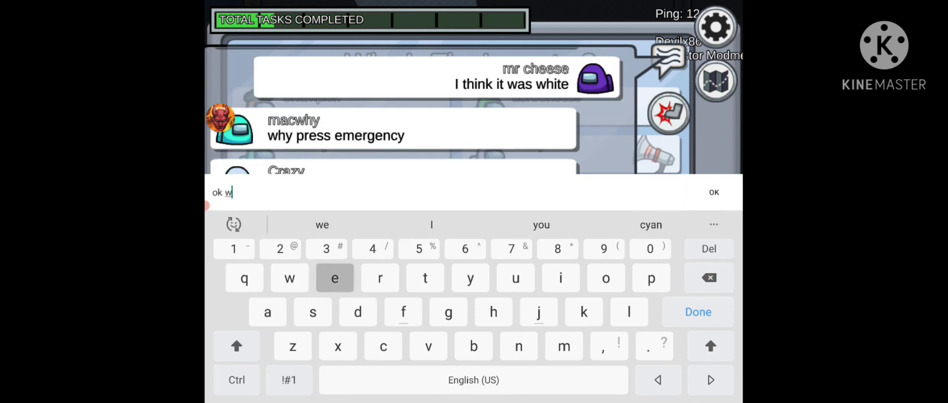
{"action": "type", "text": "nt vote "}
{"action": "type", "text": "white bec"}
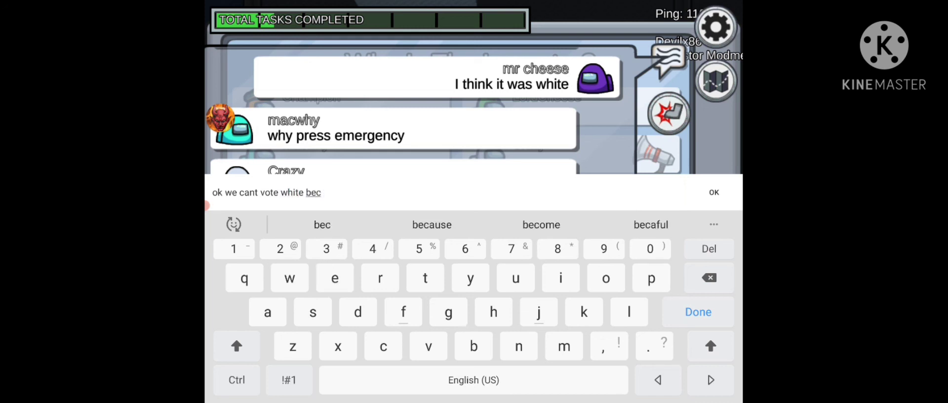
{"action": "left_click", "coordinate": [432, 225]}
{"action": "type", "text": "he press a"}
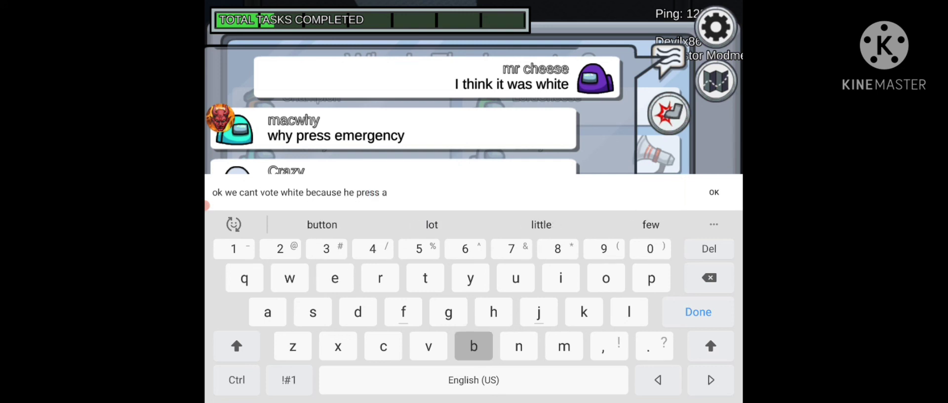
{"action": "type", "text": "to"}
{"action": "left_click", "coordinate": [432, 224]}
{"action": "left_click", "coordinate": [697, 313]}
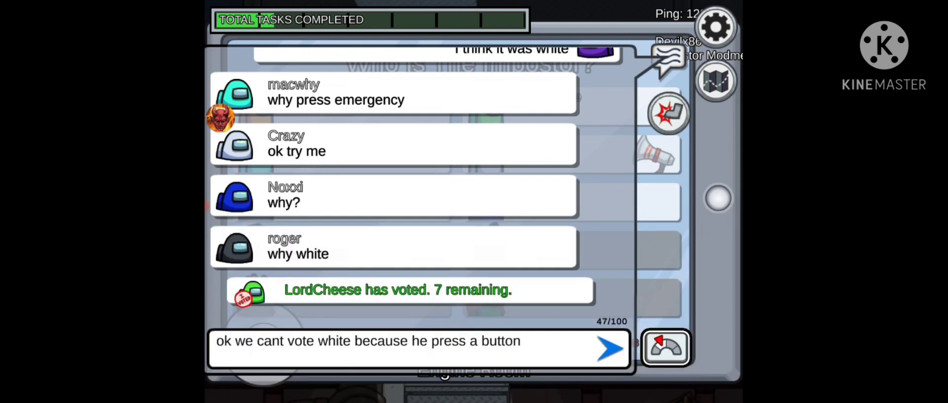
{"action": "left_click", "coordinate": [609, 350]}
Step: Vote against Crazy, then reopen the chat over the voting results
{"action": "left_click", "coordinate": [668, 58]}
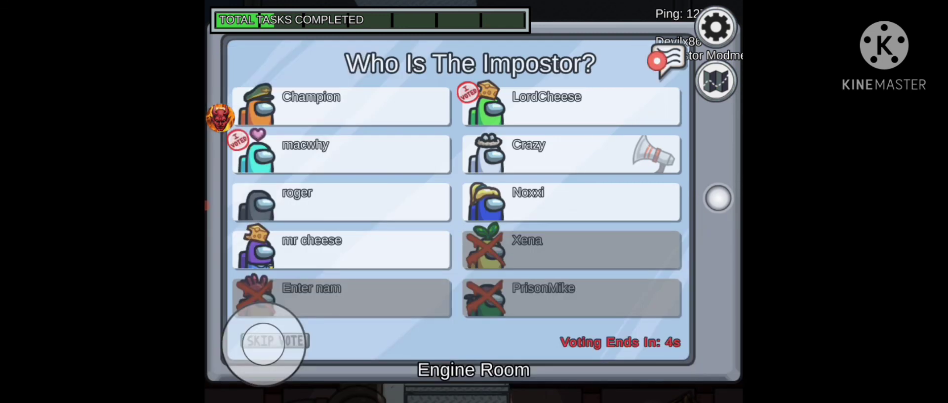
{"action": "left_click", "coordinate": [571, 154]}
{"action": "left_click", "coordinate": [656, 155]}
{"action": "left_click", "coordinate": [667, 58]}
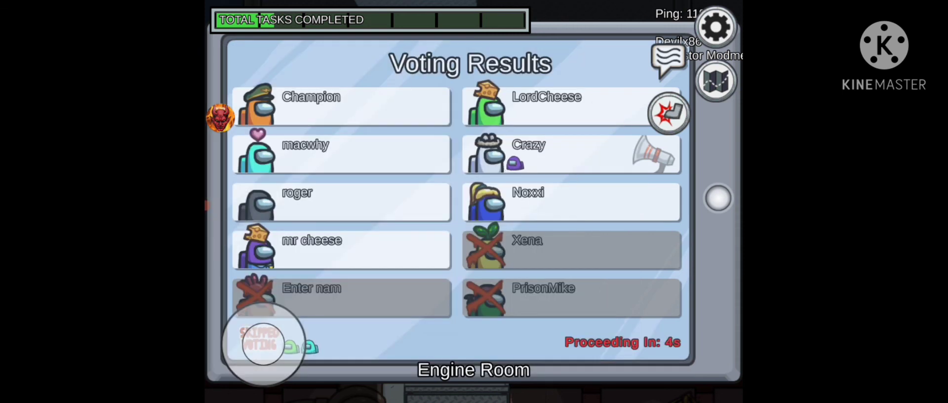
{"action": "left_click", "coordinate": [667, 58]}
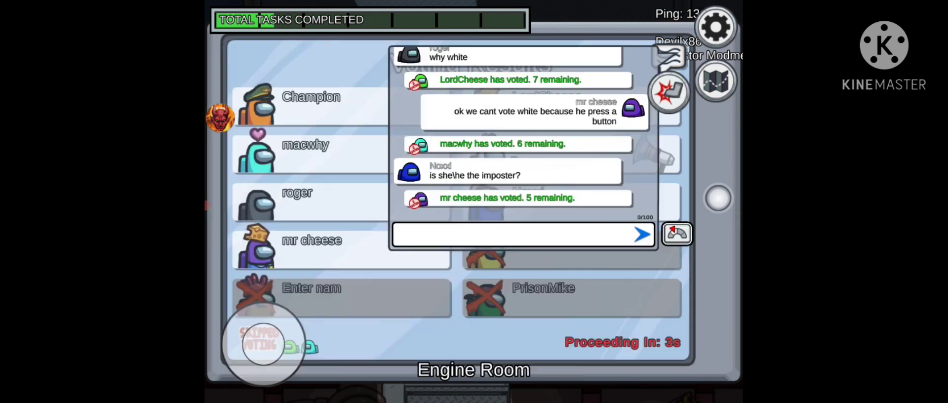
{"action": "left_click", "coordinate": [667, 58]}
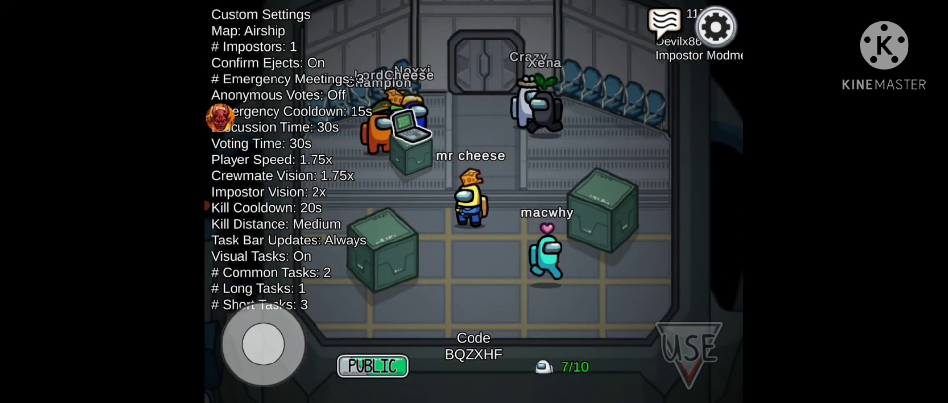
Step: Back in the Airship lobby, read the lobby chat and close it
{"action": "left_click", "coordinate": [665, 22]}
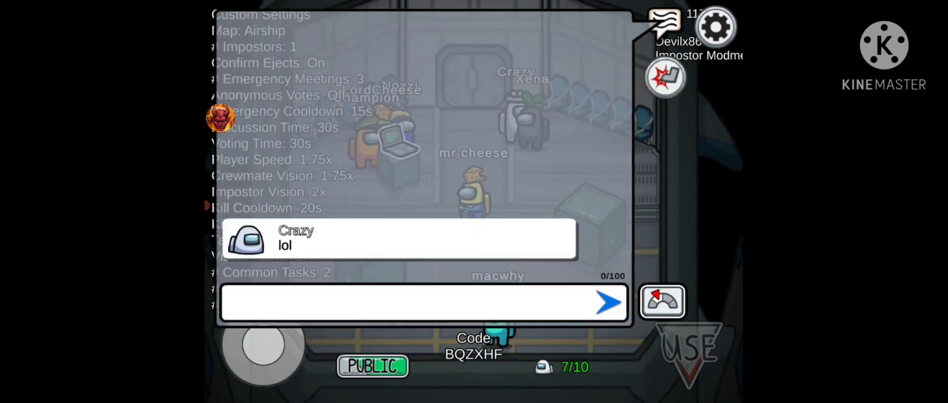
{"action": "left_click", "coordinate": [663, 302]}
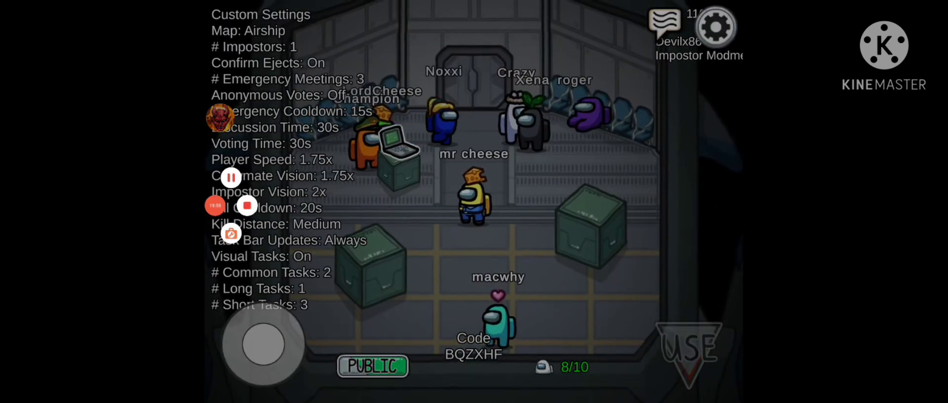